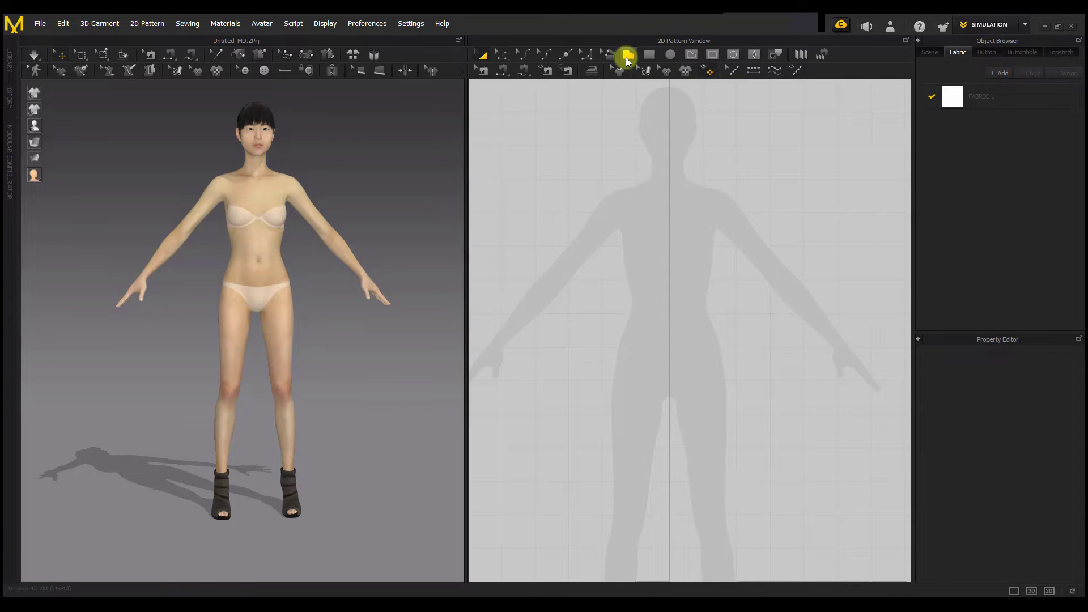
Draw a practice polygon pattern with one curved point, closing it at its first corner
{"action": "left_click", "coordinate": [627, 58]}
{"action": "left_click", "coordinate": [672, 55]}
{"action": "left_click", "coordinate": [628, 56]}
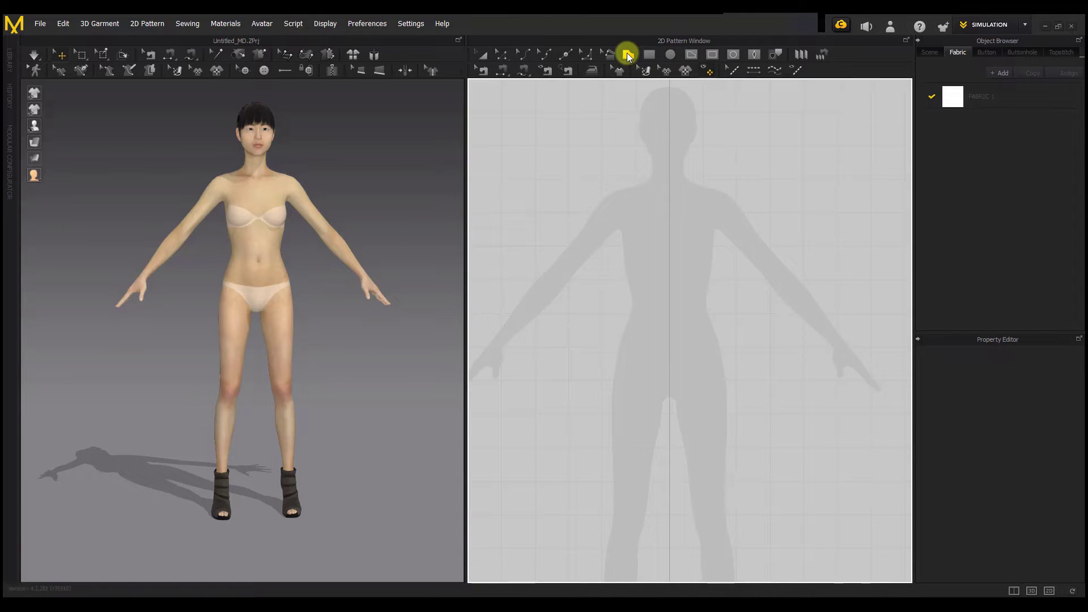
{"action": "left_click", "coordinate": [565, 205]}
{"action": "left_click", "coordinate": [547, 250]}
{"action": "left_click", "coordinate": [591, 311]}
{"action": "left_click", "coordinate": [642, 289]}
{"action": "left_click", "coordinate": [652, 259]}
{"action": "left_click", "coordinate": [673, 215]}
{"action": "left_click", "coordinate": [633, 200]}
{"action": "left_click_drag", "start_coordinate": [610, 166], "coordinate": [601, 167]}
{"action": "left_click", "coordinate": [576, 180]}
{"action": "left_click", "coordinate": [566, 205]}
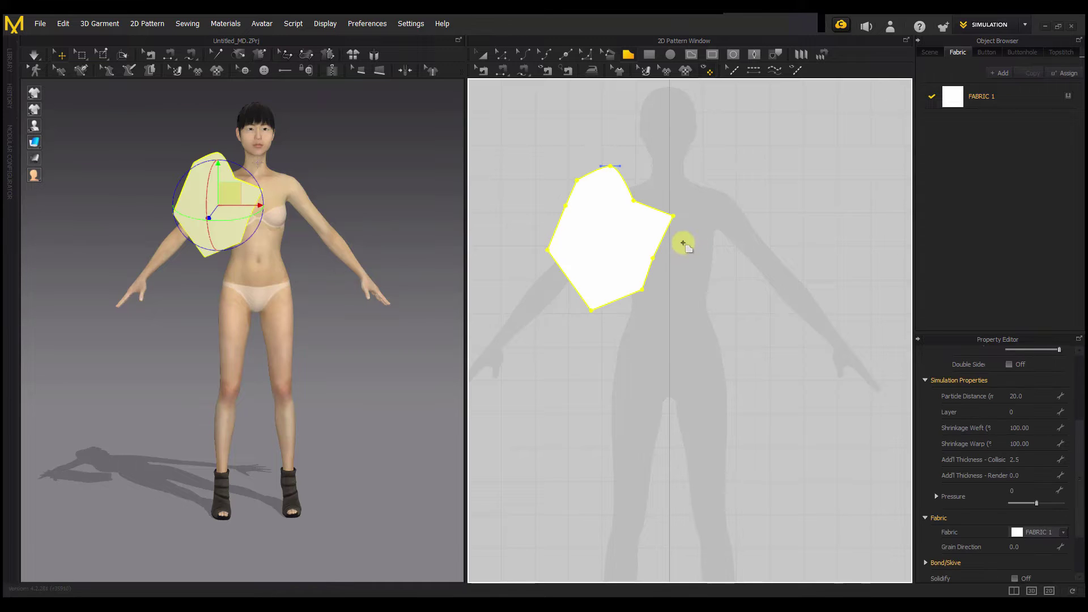
Draw practice rectangle, ellipse and circle patterns beside the polygon
{"action": "left_click", "coordinate": [650, 54]}
{"action": "left_click_drag", "start_coordinate": [701, 140], "coordinate": [809, 245]}
{"action": "left_click", "coordinate": [670, 54]}
{"action": "left_click_drag", "start_coordinate": [676, 279], "coordinate": [735, 374]}
{"action": "left_click_drag", "start_coordinate": [581, 367], "coordinate": [670, 458]}
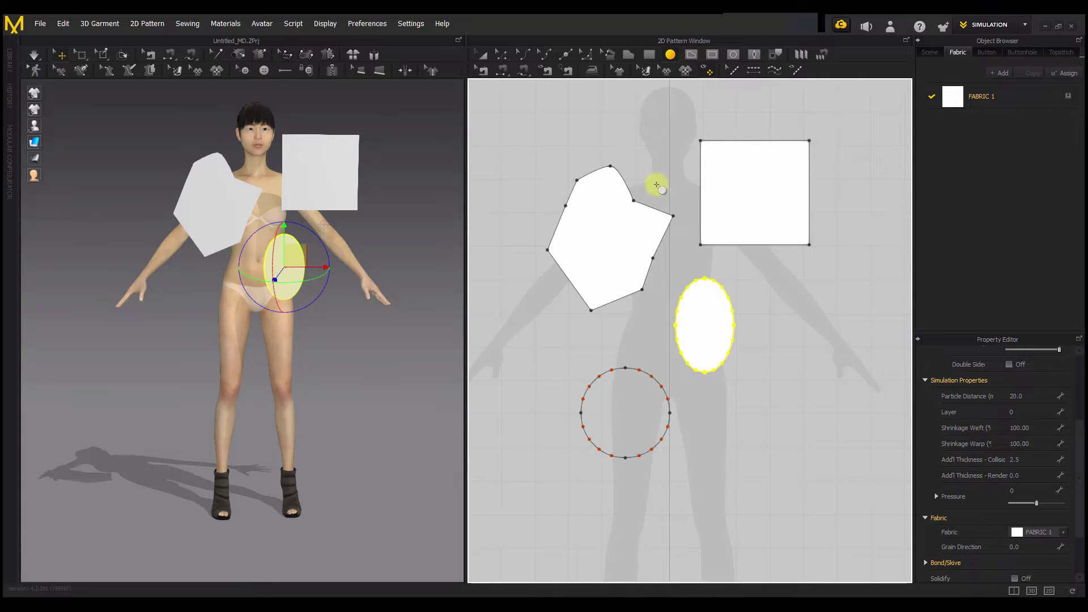
Select all four practice patterns and delete them
{"action": "key", "text": "a"}
{"action": "left_click", "coordinate": [482, 96]}
{"action": "left_click_drag", "start_coordinate": [491, 112], "coordinate": [848, 529]}
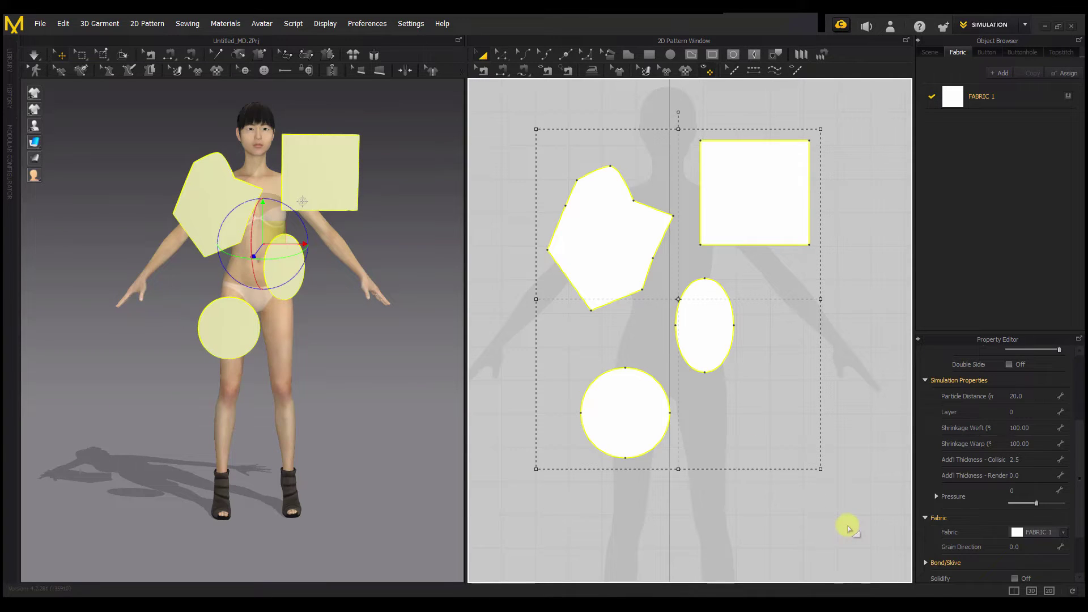
{"action": "key", "text": "Delete"}
Draw a tall rectangle pattern over the avatar's body, from chest to thighs
{"action": "left_click", "coordinate": [649, 55]}
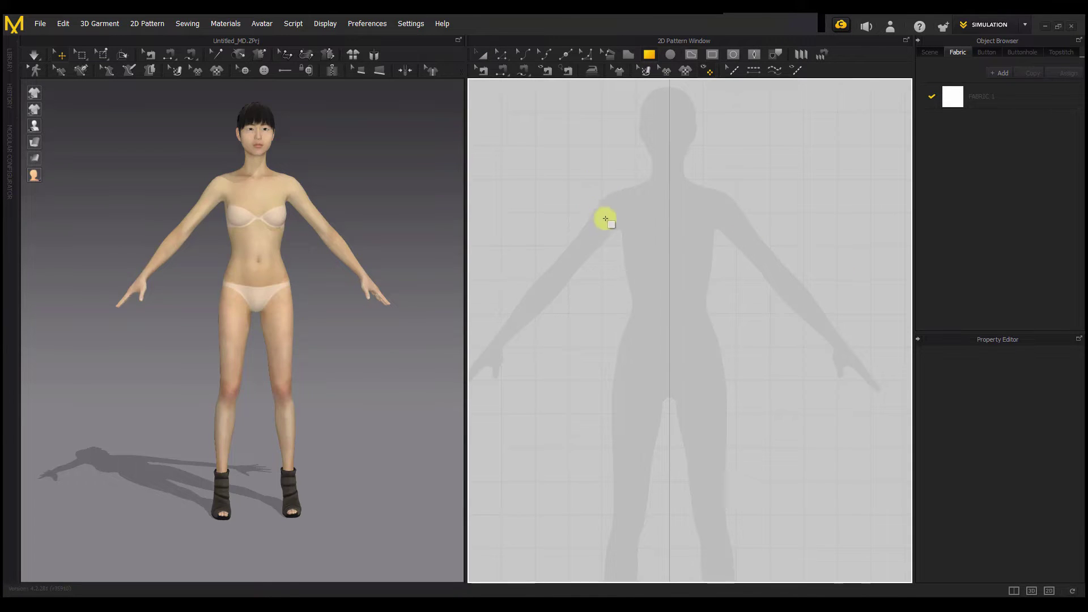
{"action": "mouse_move", "coordinate": [567, 181]}
{"action": "left_mouse_down"}
{"action": "mouse_move", "coordinate": [661, 381]}
{"action": "mouse_move", "coordinate": [774, 519]}
{"action": "left_mouse_up"}
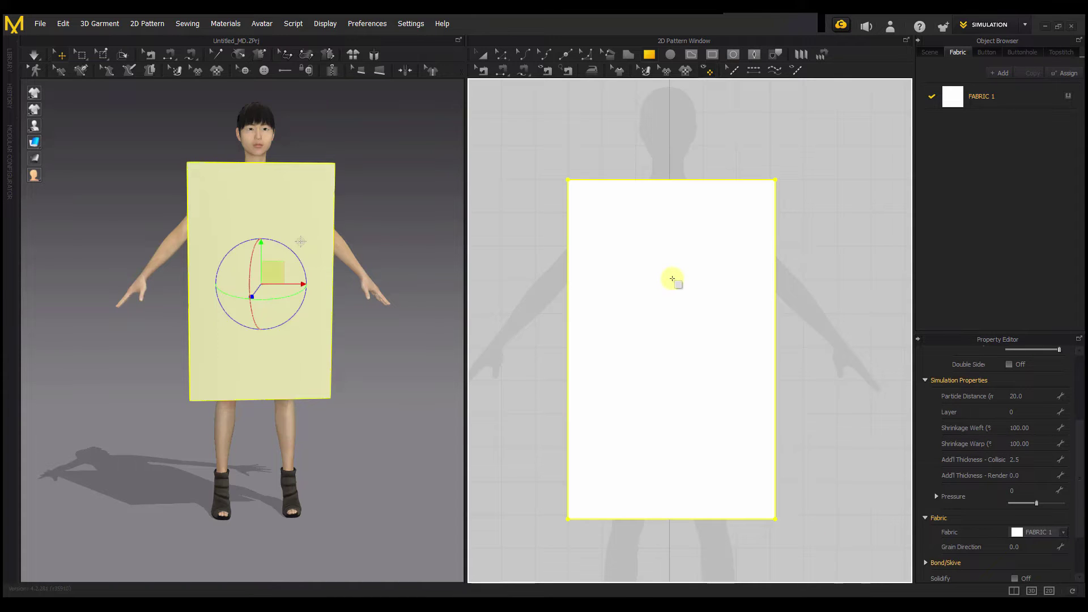
{"action": "left_click", "coordinate": [487, 58]}
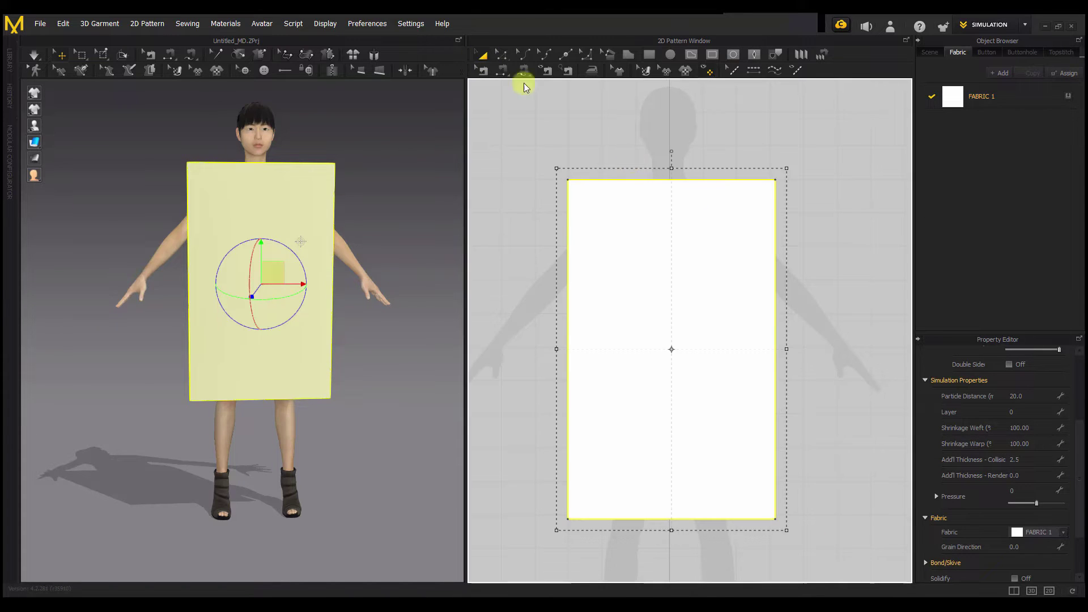
Enable Show Line Length in the 2D window menu, then delete the large freehand rectangle
{"action": "right_click", "coordinate": [806, 267]}
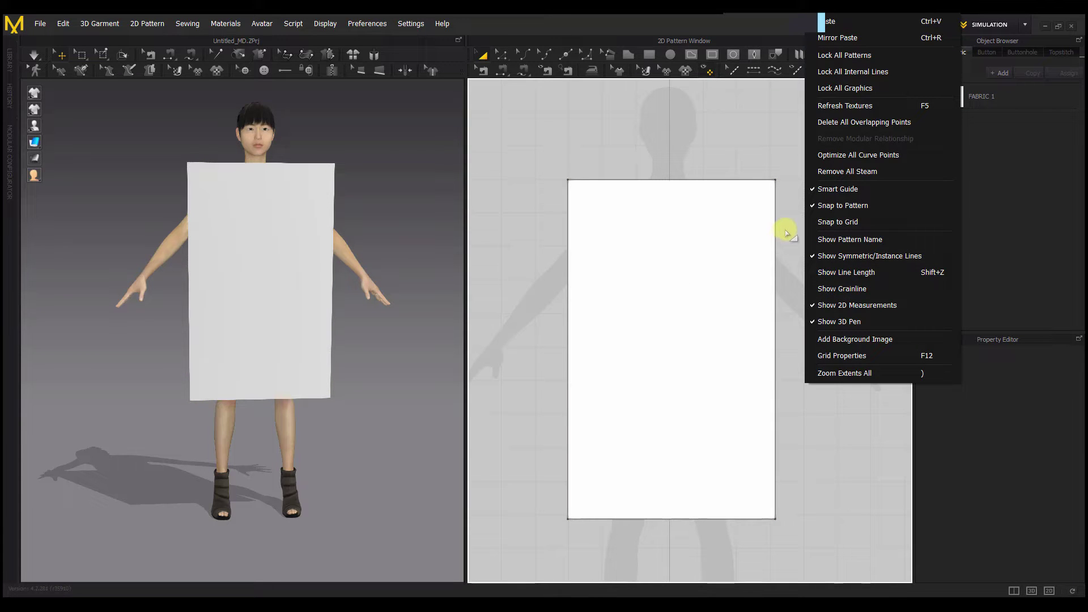
{"action": "left_click", "coordinate": [855, 273]}
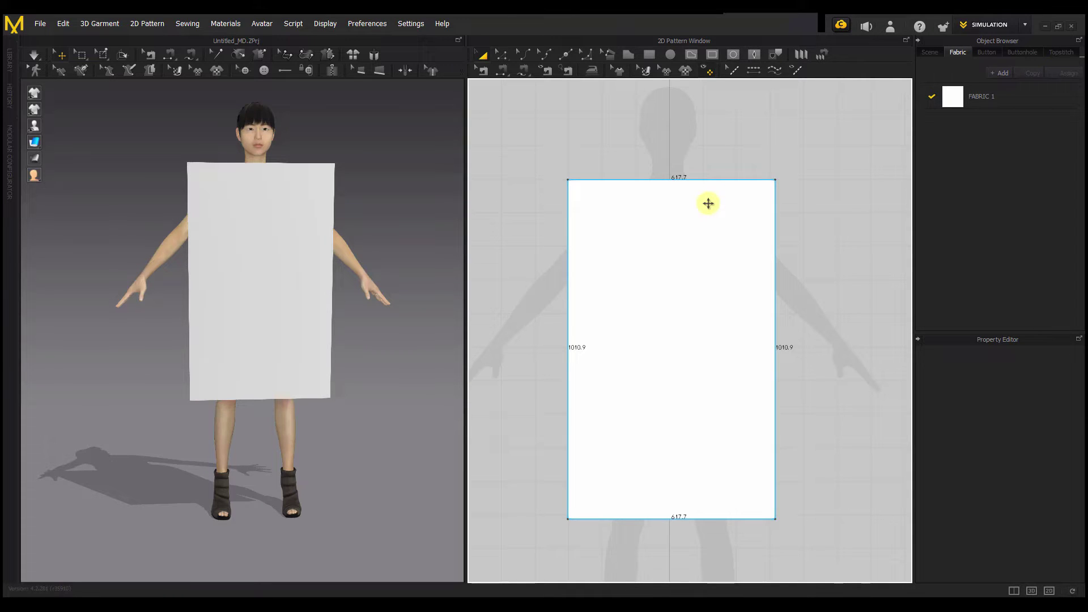
{"action": "left_click", "coordinate": [719, 249]}
{"action": "key", "text": "Delete"}
Create a rectangle with Width 500 mm, Height 700 mm and Number of Shapes 1
{"action": "left_click", "coordinate": [649, 54]}
{"action": "left_click", "coordinate": [627, 204]}
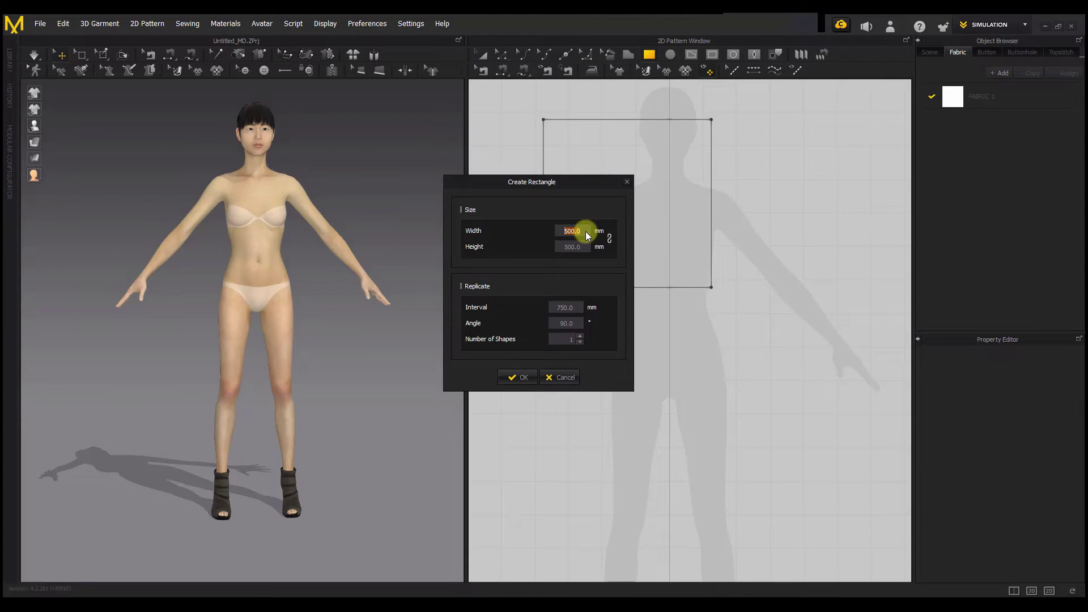
{"action": "type", "text": "500"}
{"action": "left_click", "coordinate": [585, 248]}
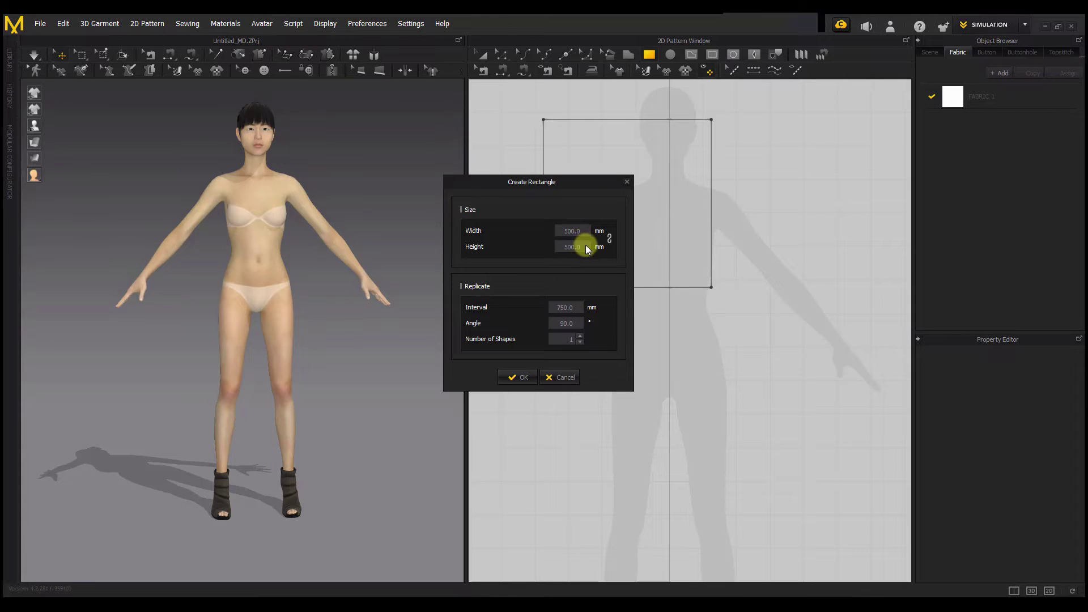
{"action": "double_click", "coordinate": [586, 254]}
{"action": "type", "text": "700"}
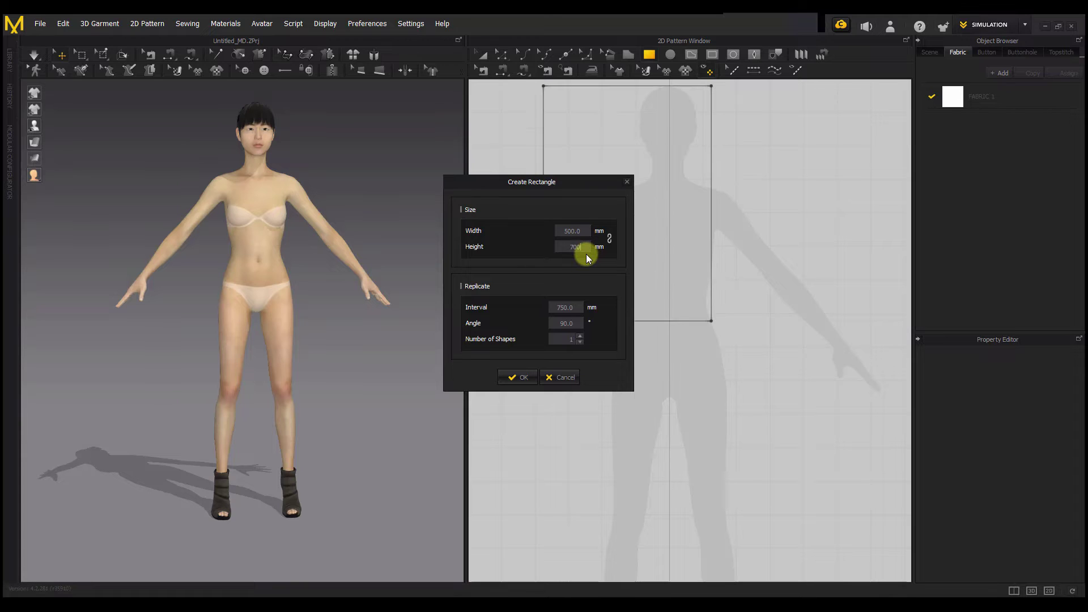
{"action": "left_click", "coordinate": [579, 337]}
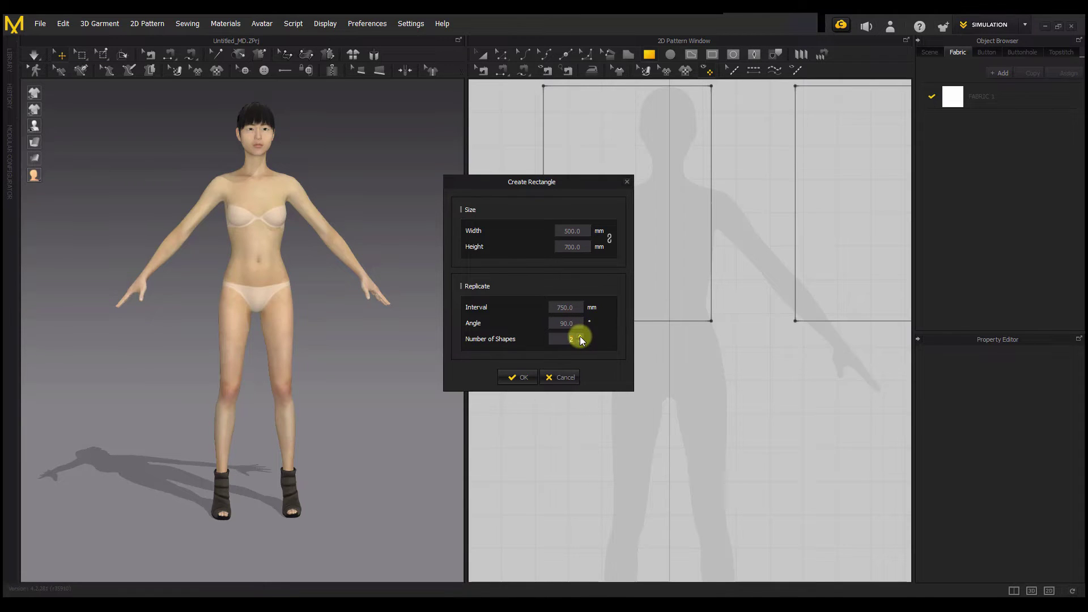
{"action": "left_click", "coordinate": [580, 342]}
{"action": "left_click", "coordinate": [580, 337]}
{"action": "left_click", "coordinate": [580, 342]}
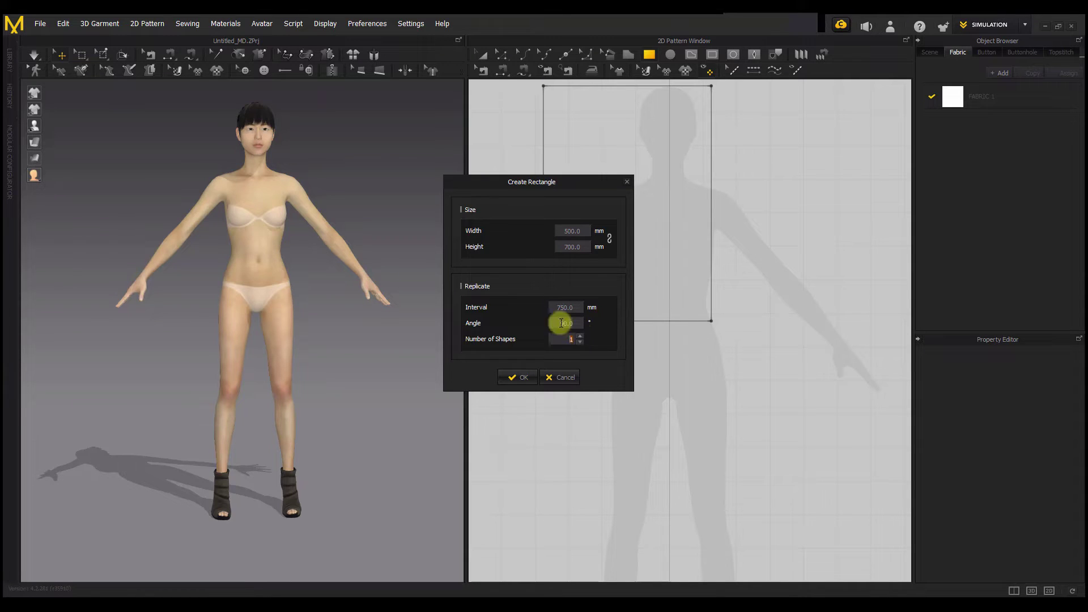
{"action": "left_click", "coordinate": [523, 378]}
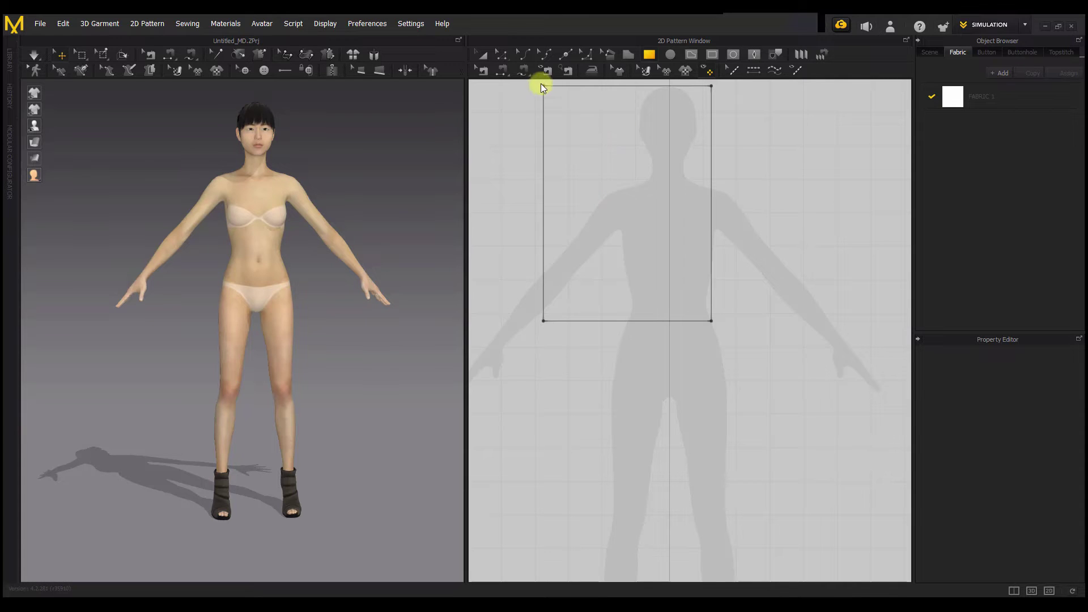
Move the 500 × 700 rectangle down in 2D and onto the avatar's torso in 3D
{"action": "left_click", "coordinate": [641, 175]}
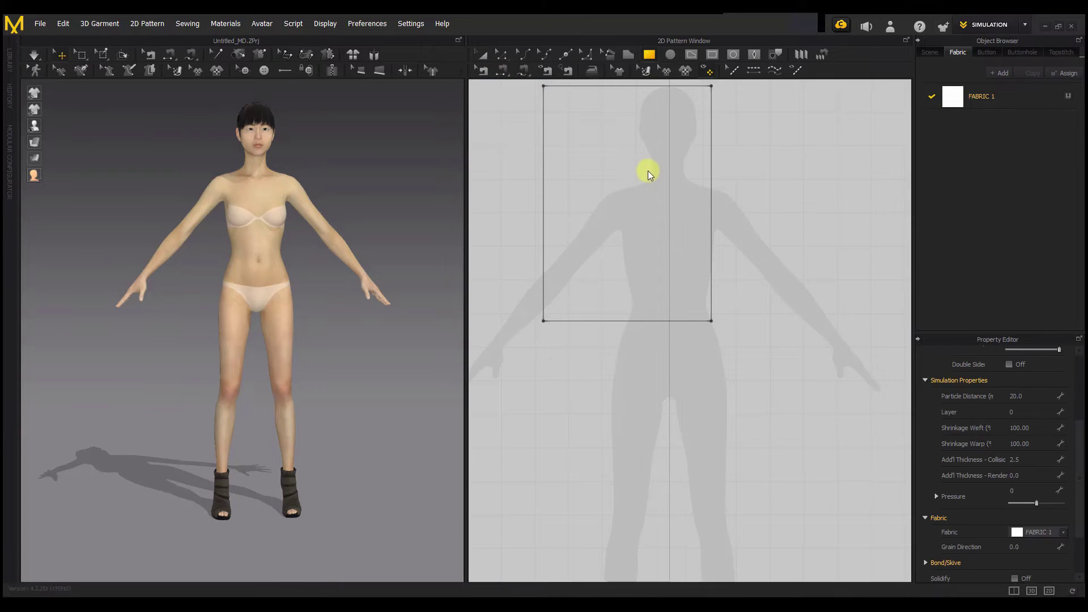
{"action": "left_click", "coordinate": [708, 148]}
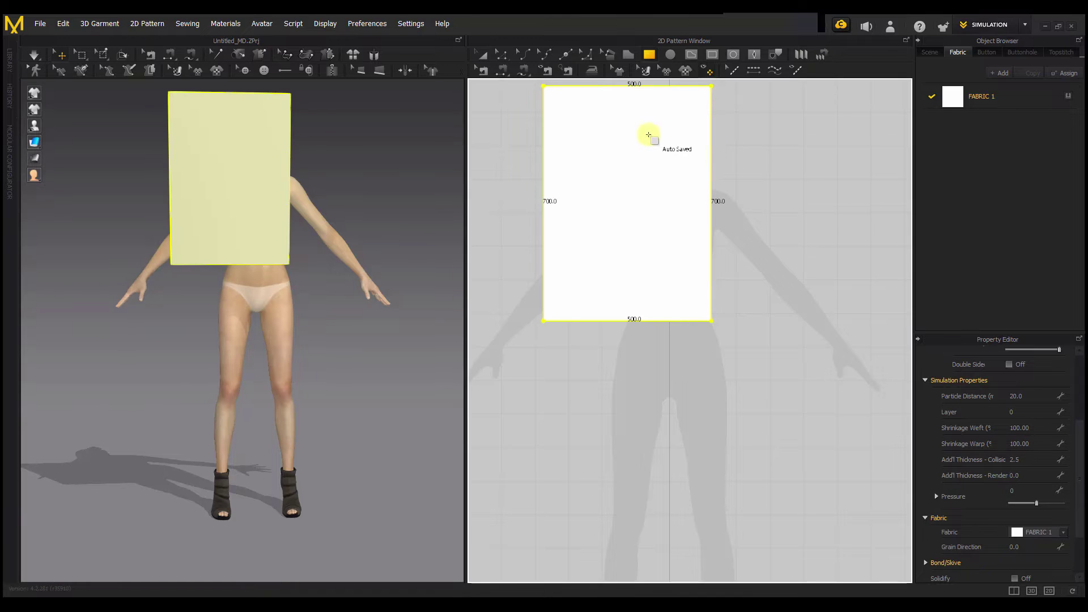
{"action": "left_click", "coordinate": [483, 54]}
{"action": "left_click_drag", "start_coordinate": [658, 166], "coordinate": [702, 267]}
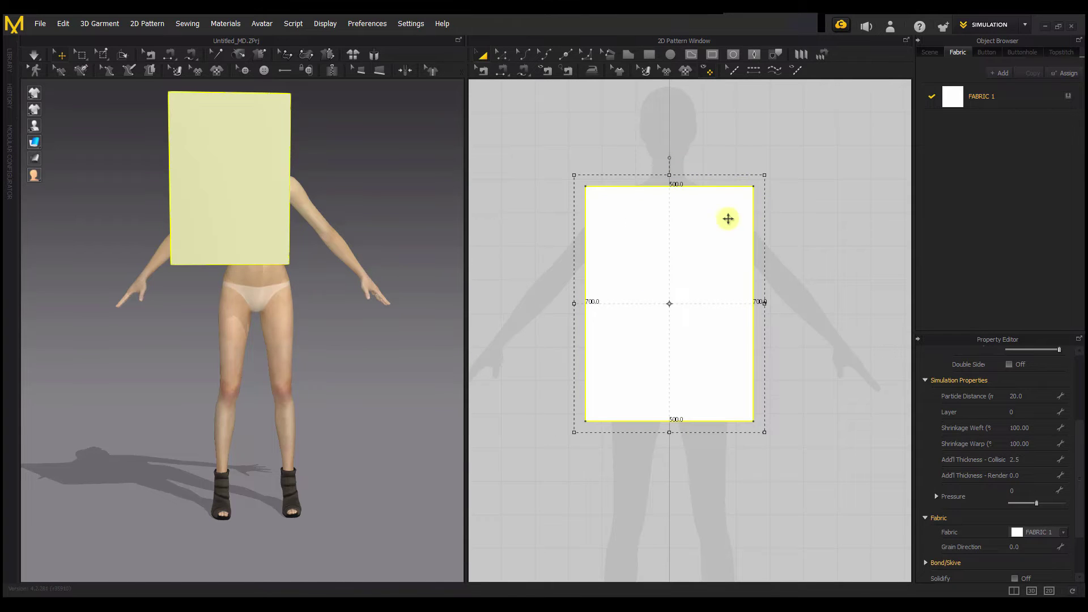
{"action": "left_click_drag", "start_coordinate": [221, 134], "coordinate": [240, 199]}
{"action": "key", "text": "Escape"}
{"action": "left_click", "coordinate": [702, 351]}
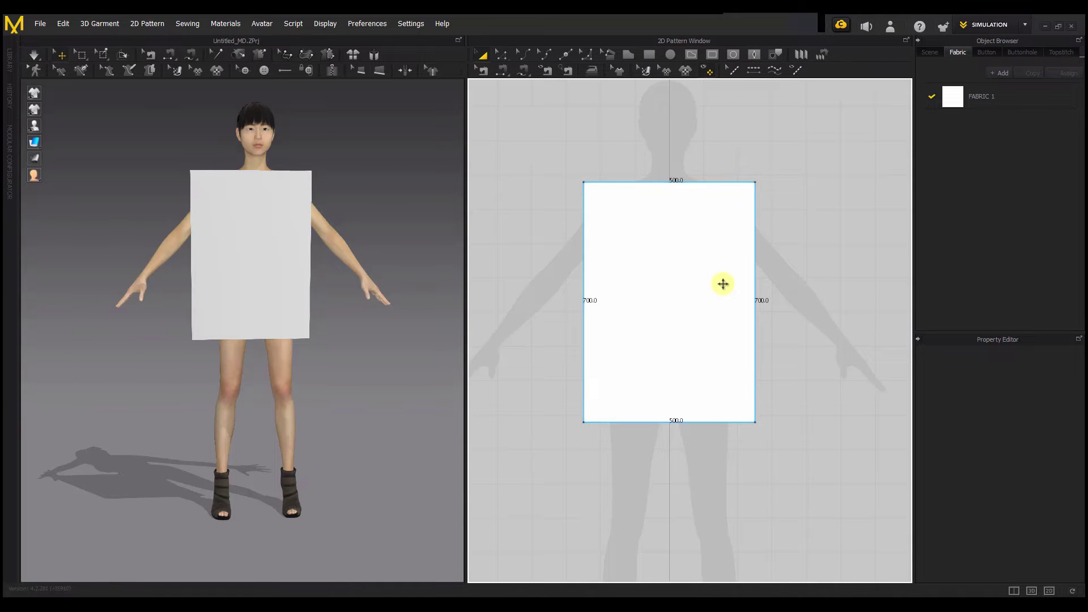
{"action": "key", "text": "Escape"}
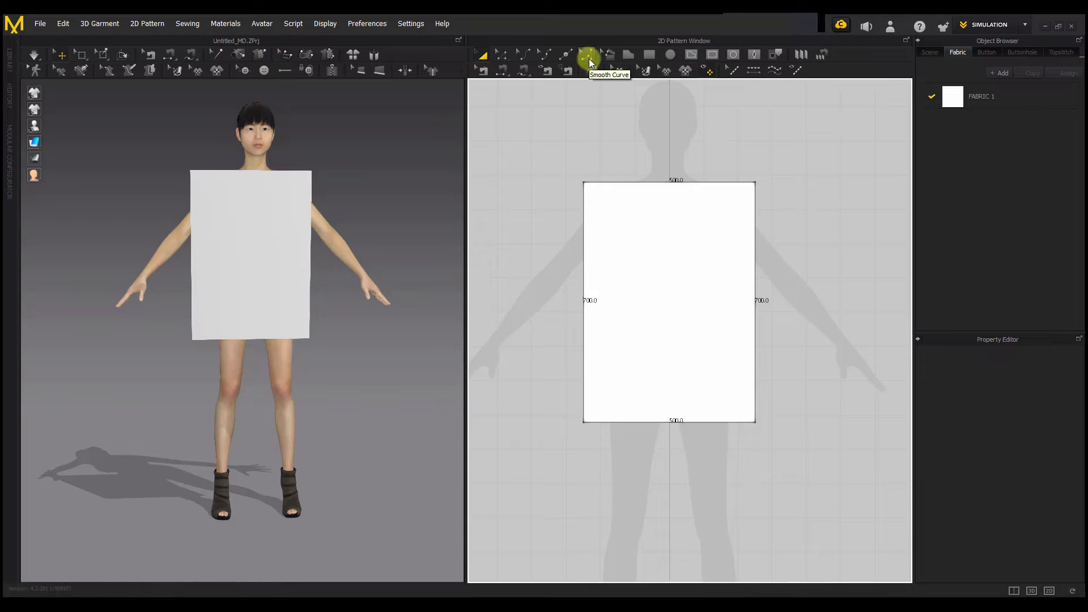
Drag the rectangle's top-left corner up and outward, then undo the move
{"action": "left_click", "coordinate": [502, 53]}
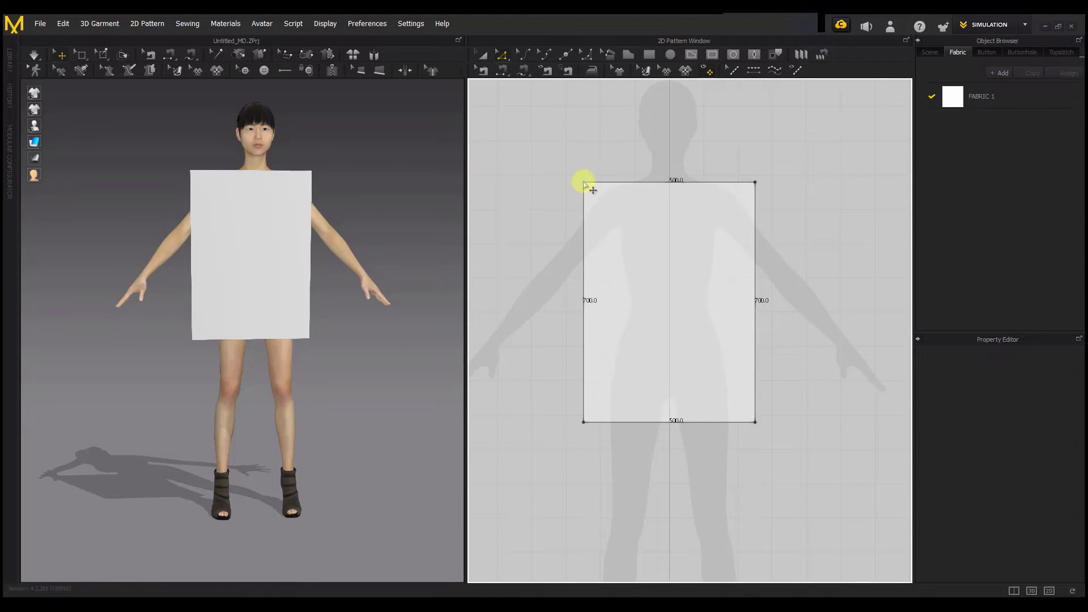
{"action": "mouse_move", "coordinate": [584, 182]}
{"action": "left_mouse_down"}
{"action": "mouse_move", "coordinate": [588, 150]}
{"action": "mouse_move", "coordinate": [457, 127]}
{"action": "mouse_move", "coordinate": [686, 231]}
{"action": "mouse_move", "coordinate": [618, 262]}
{"action": "mouse_move", "coordinate": [598, 169]}
{"action": "mouse_move", "coordinate": [647, 215]}
{"action": "mouse_move", "coordinate": [625, 219]}
{"action": "mouse_move", "coordinate": [579, 166]}
{"action": "left_mouse_up"}
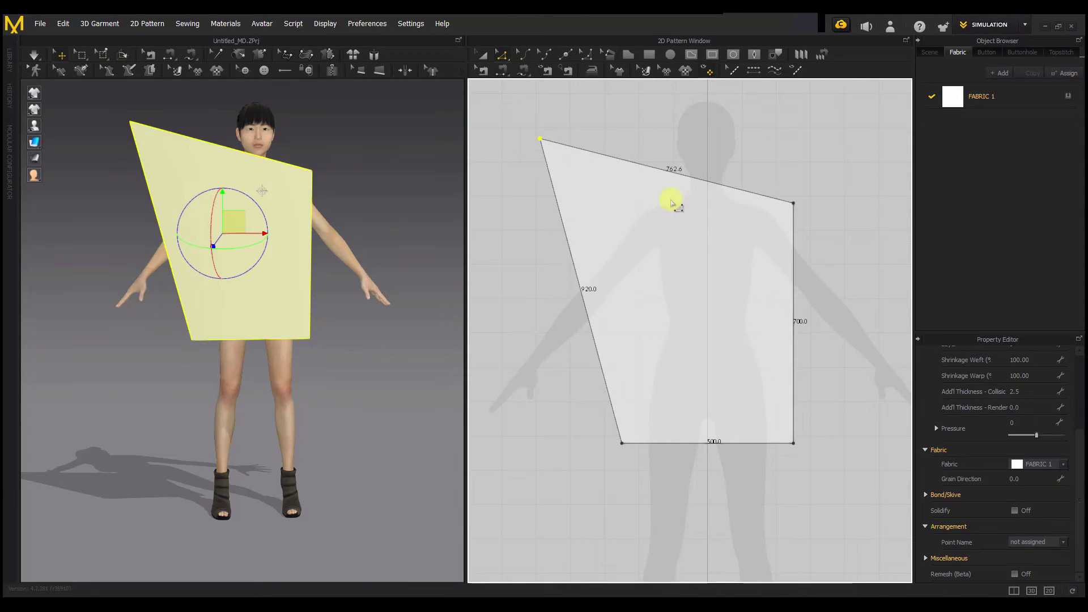
{"action": "key", "text": "ctrl+z"}
Bend and reshape the left edge into a curve, then undo back to a straight 700 mm edge
{"action": "left_click", "coordinate": [523, 54]}
{"action": "left_click", "coordinate": [623, 208]}
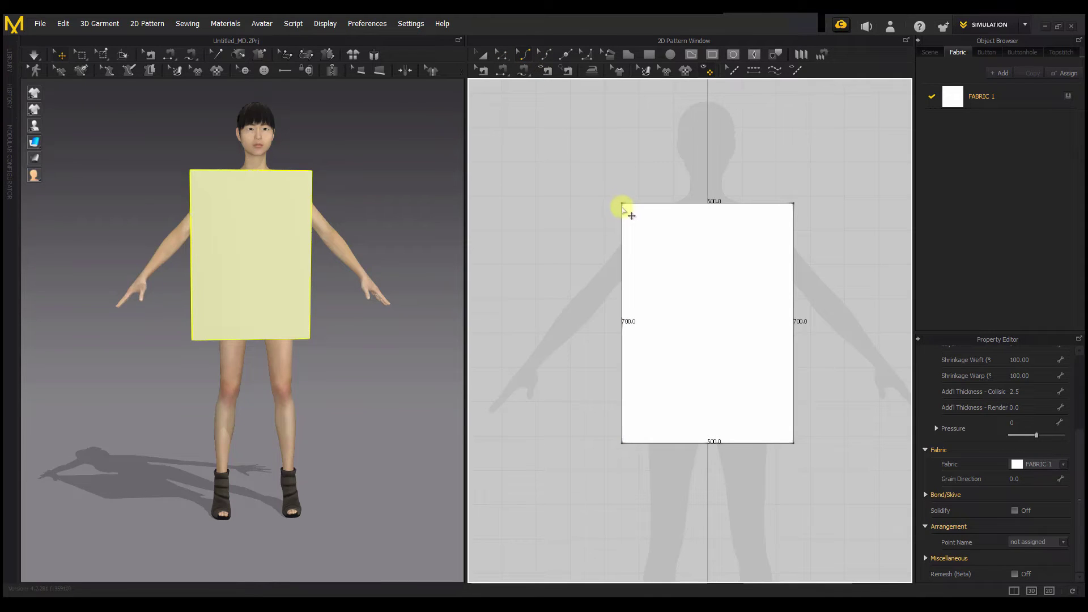
{"action": "left_click_drag", "start_coordinate": [621, 230], "coordinate": [570, 243]}
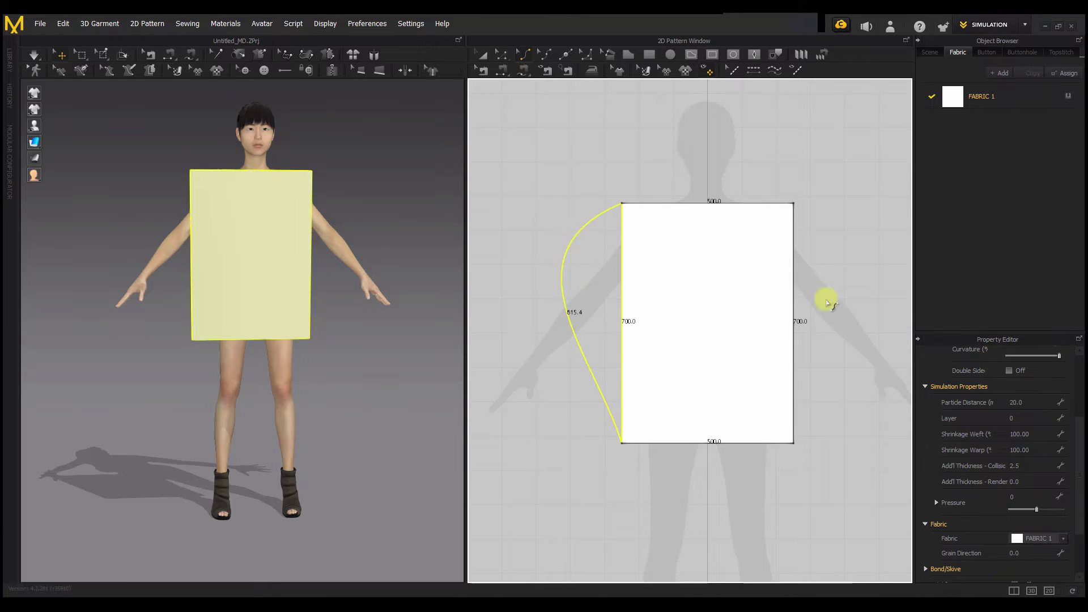
{"action": "left_click", "coordinate": [524, 56]}
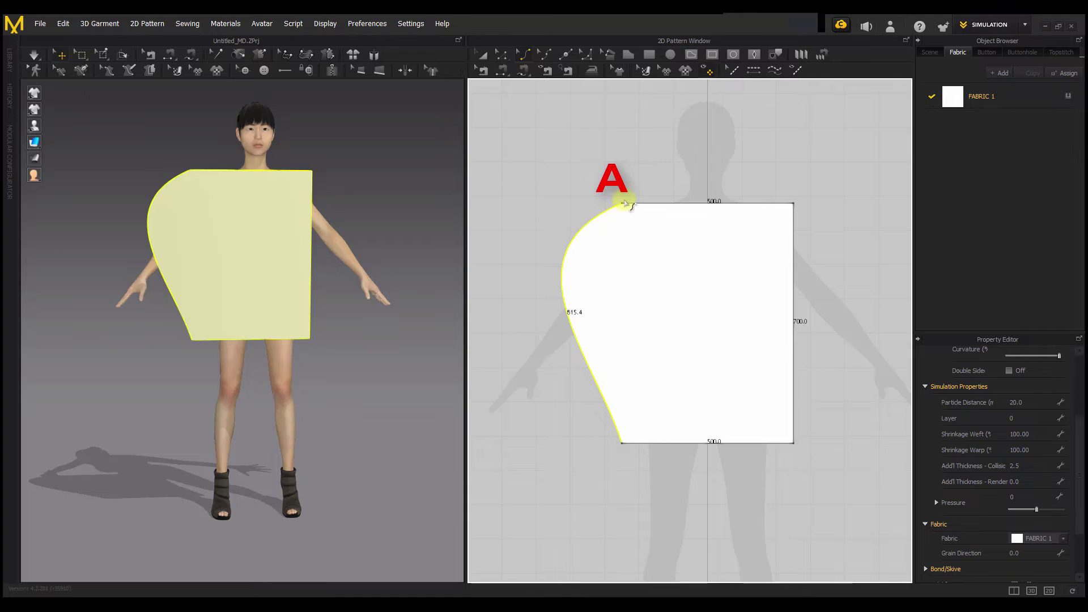
{"action": "left_click_drag", "start_coordinate": [577, 342], "coordinate": [544, 392]}
{"action": "left_click_drag", "start_coordinate": [544, 316], "coordinate": [599, 204]}
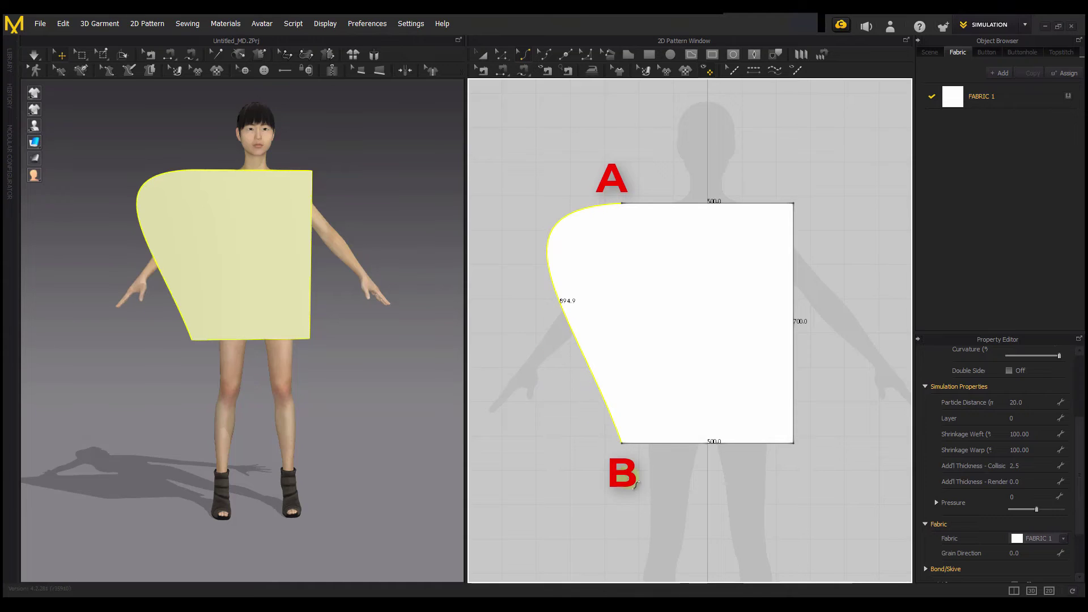
{"action": "left_click_drag", "start_coordinate": [545, 283], "coordinate": [574, 321]}
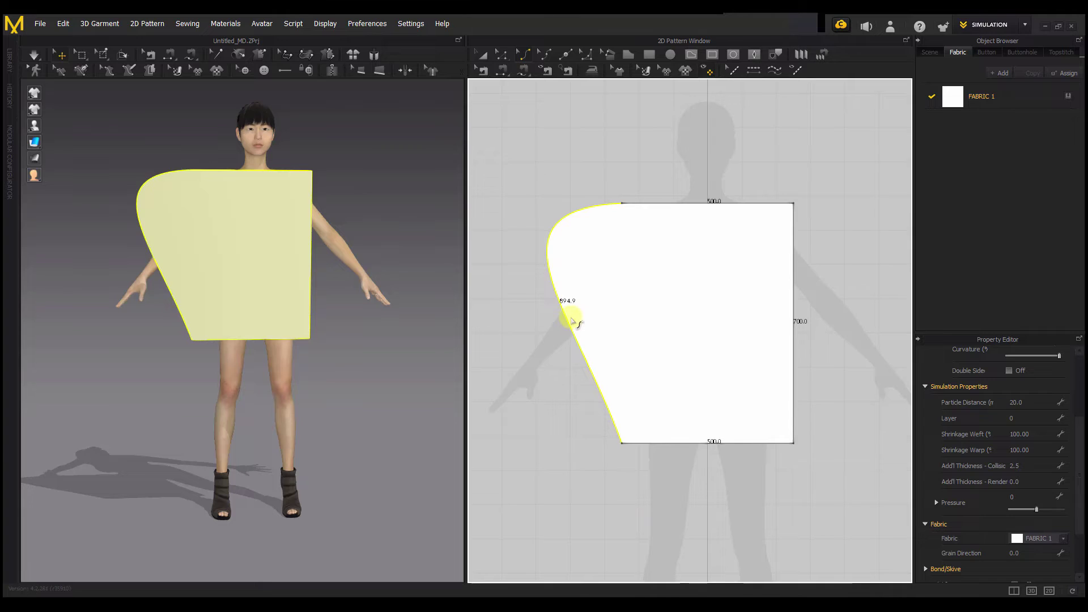
{"action": "key", "text": "ctrl+z"}
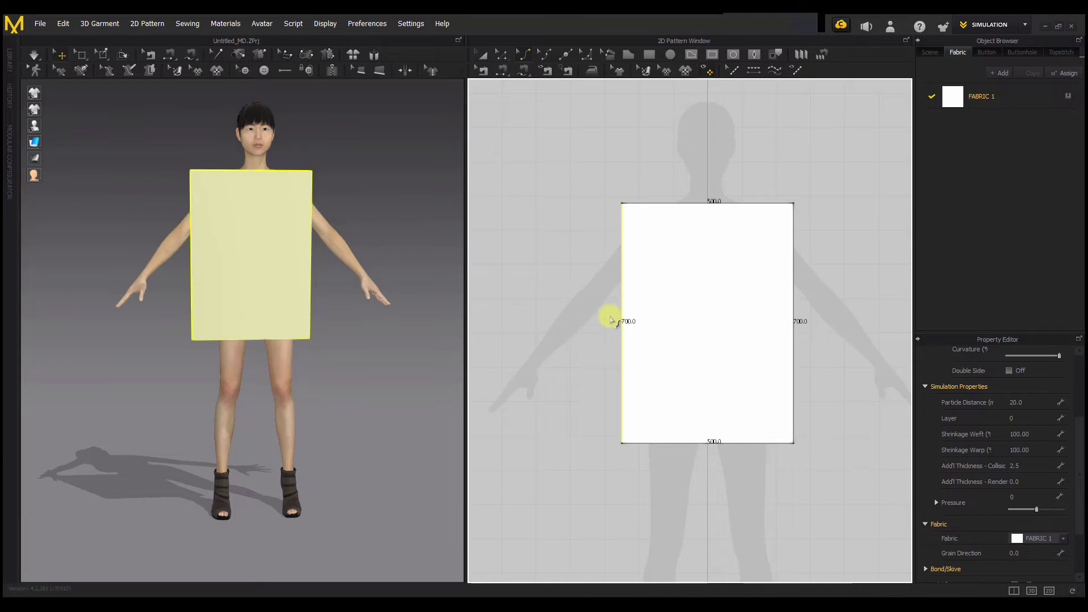
Bulge the left edge out to 1025.1 mm and arch the top edge up to 749.5 mm
{"action": "left_click", "coordinate": [546, 55]}
{"action": "left_click_drag", "start_coordinate": [623, 285], "coordinate": [550, 247]}
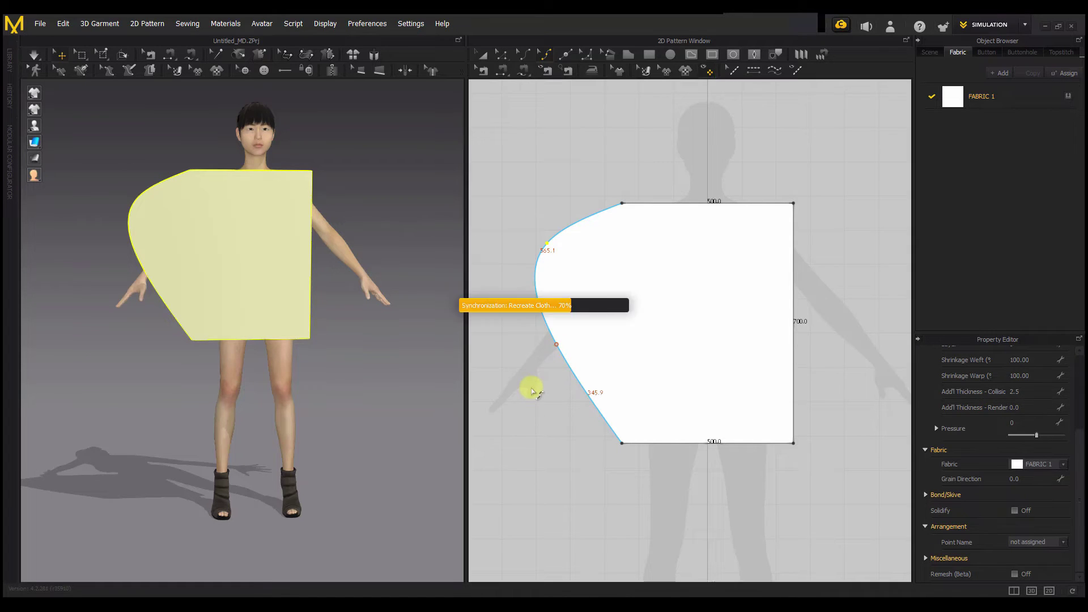
{"action": "left_click_drag", "start_coordinate": [536, 378], "coordinate": [547, 389]}
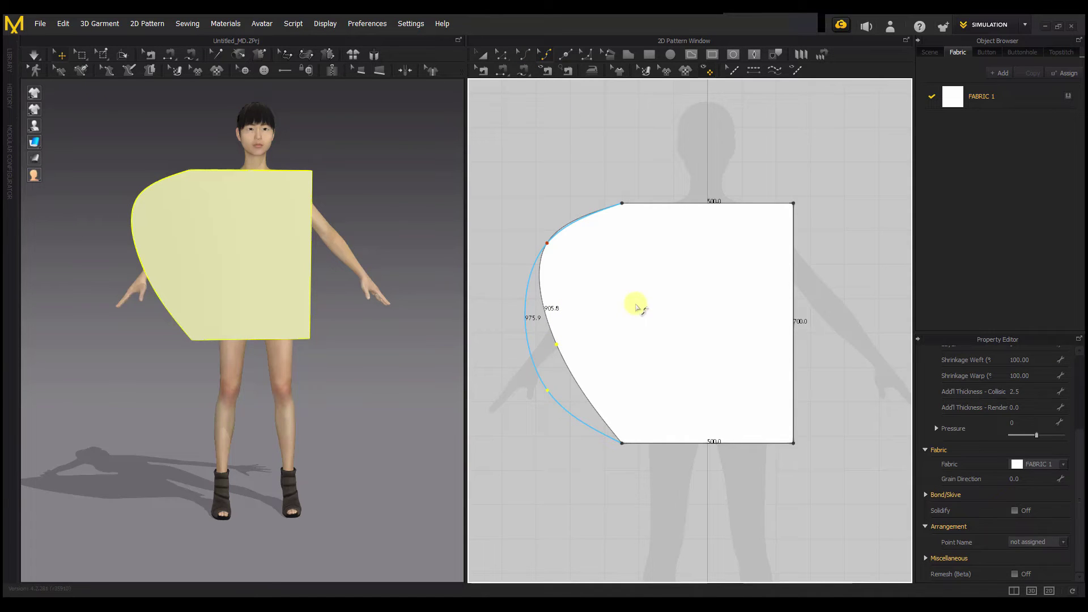
{"action": "left_click", "coordinate": [574, 334]}
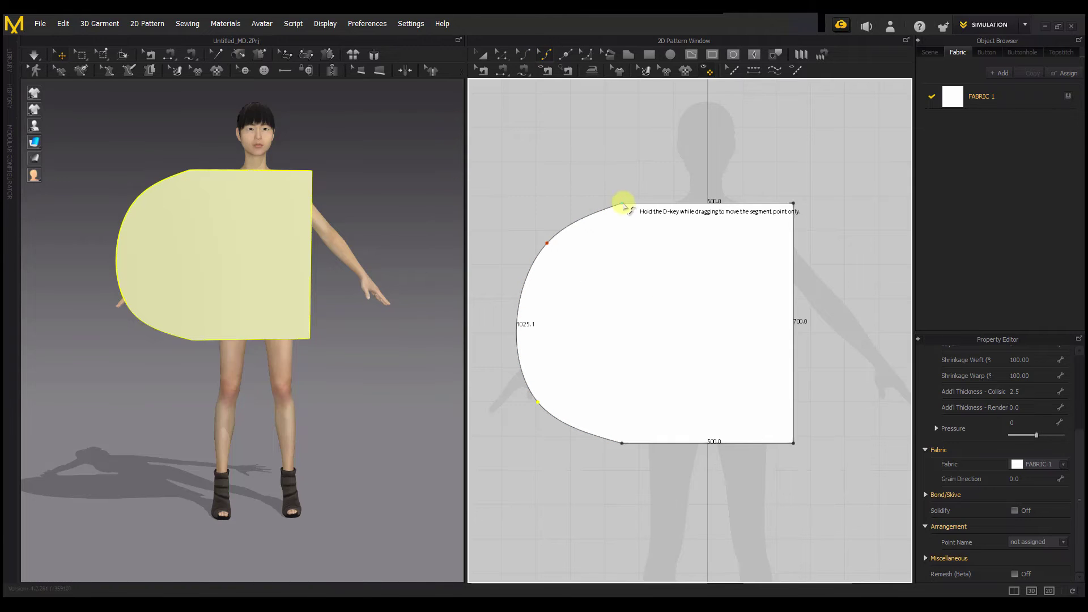
{"action": "mouse_move", "coordinate": [694, 138]}
{"action": "left_mouse_down"}
{"action": "mouse_move", "coordinate": [687, 153]}
{"action": "mouse_move", "coordinate": [706, 145]}
{"action": "mouse_move", "coordinate": [695, 151]}
{"action": "left_mouse_up"}
{"action": "left_click_drag", "start_coordinate": [754, 171], "coordinate": [780, 138]}
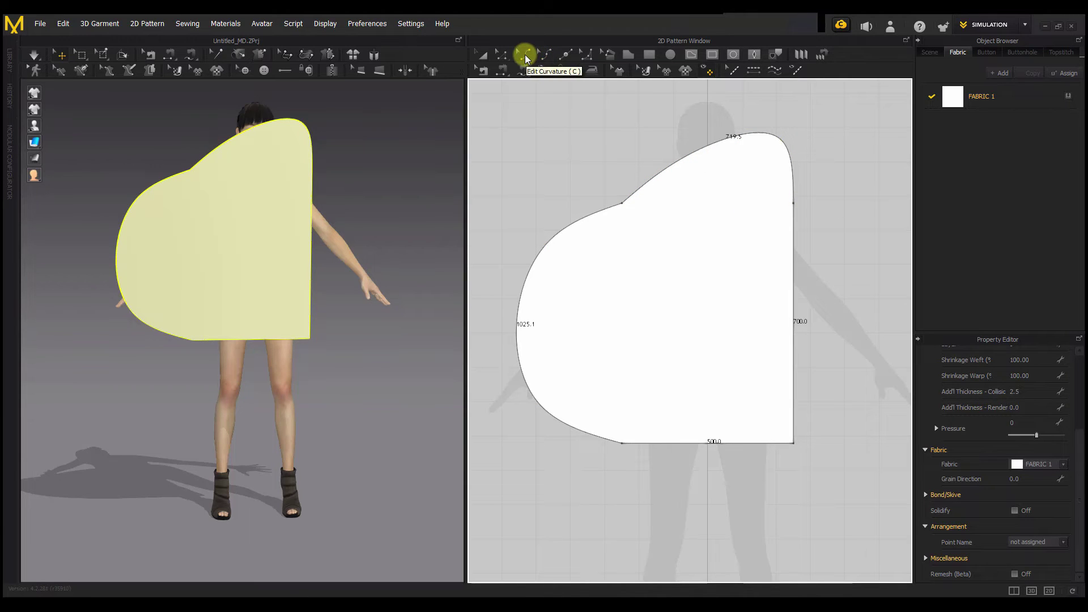
Use Edit Curvature on the top edge to restore the plain 500 × 700 rectangle
{"action": "left_click", "coordinate": [526, 57]}
{"action": "left_click_drag", "start_coordinate": [753, 135], "coordinate": [680, 170]}
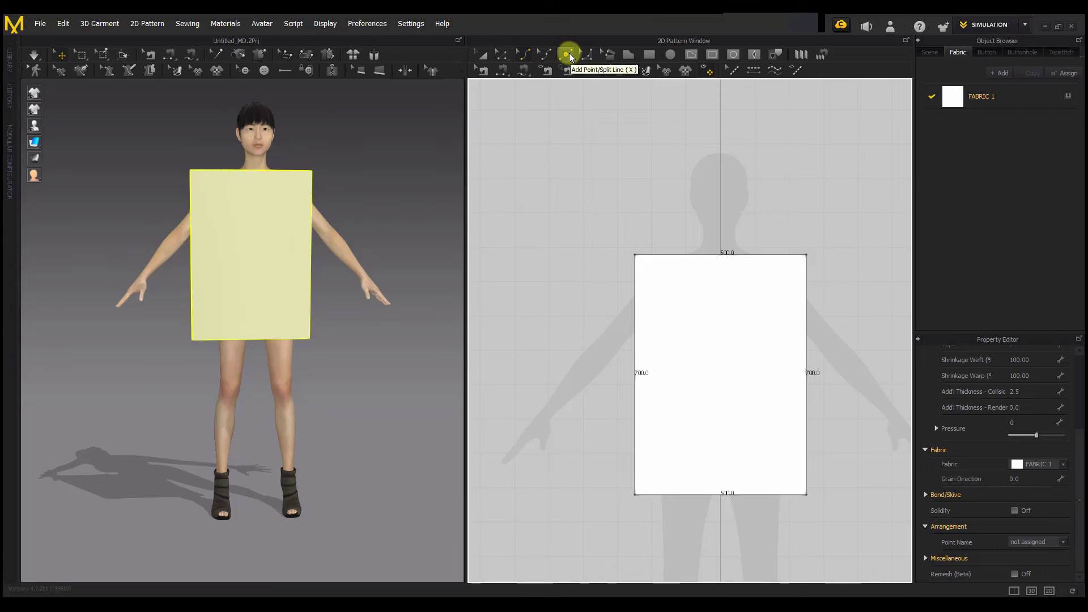
Add four points along the top edge with Add Point/Split Line
{"action": "left_click", "coordinate": [565, 55]}
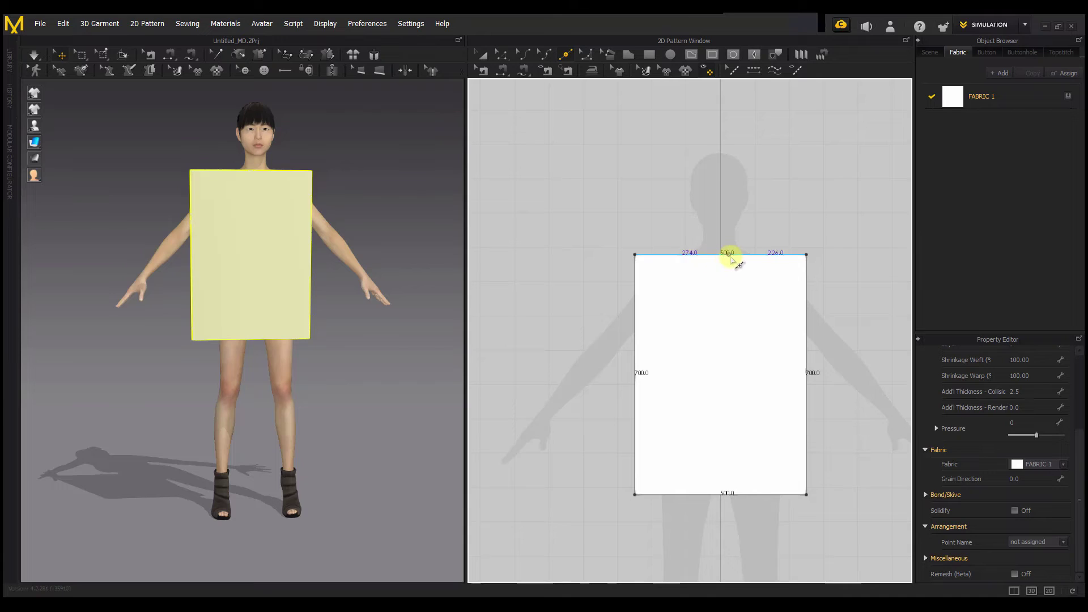
{"action": "left_click", "coordinate": [659, 255]}
{"action": "left_click", "coordinate": [695, 254]}
{"action": "left_click", "coordinate": [731, 254]}
{"action": "left_click", "coordinate": [768, 254]}
Undo the added points and select the unbroken 500 mm top edge with Edit Pattern
{"action": "left_click", "coordinate": [482, 55]}
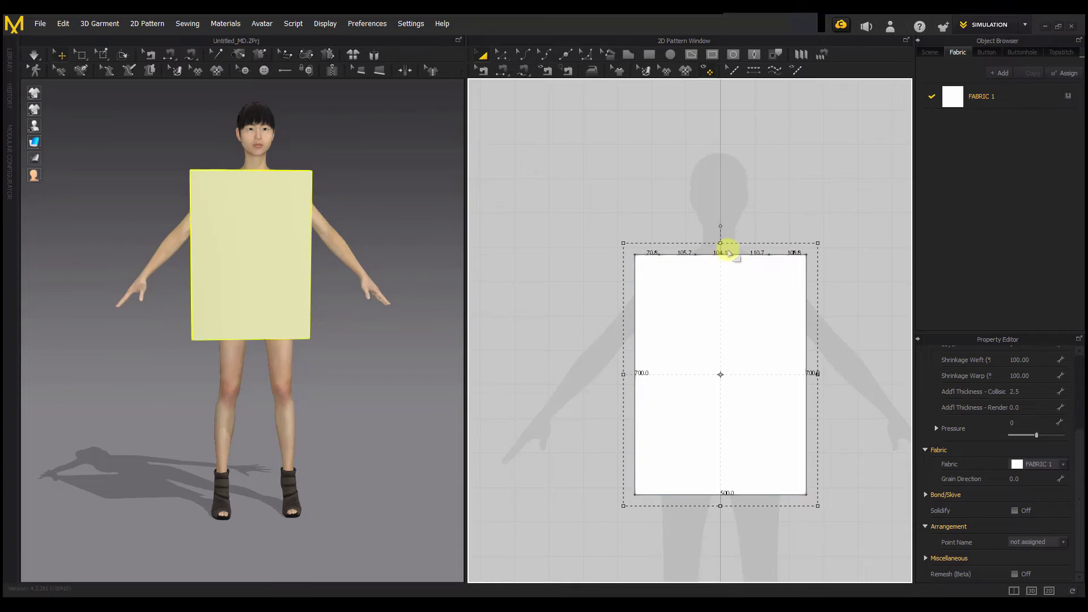
{"action": "key", "text": "ctrl+z"}
{"action": "key", "text": "ctrl+z"}
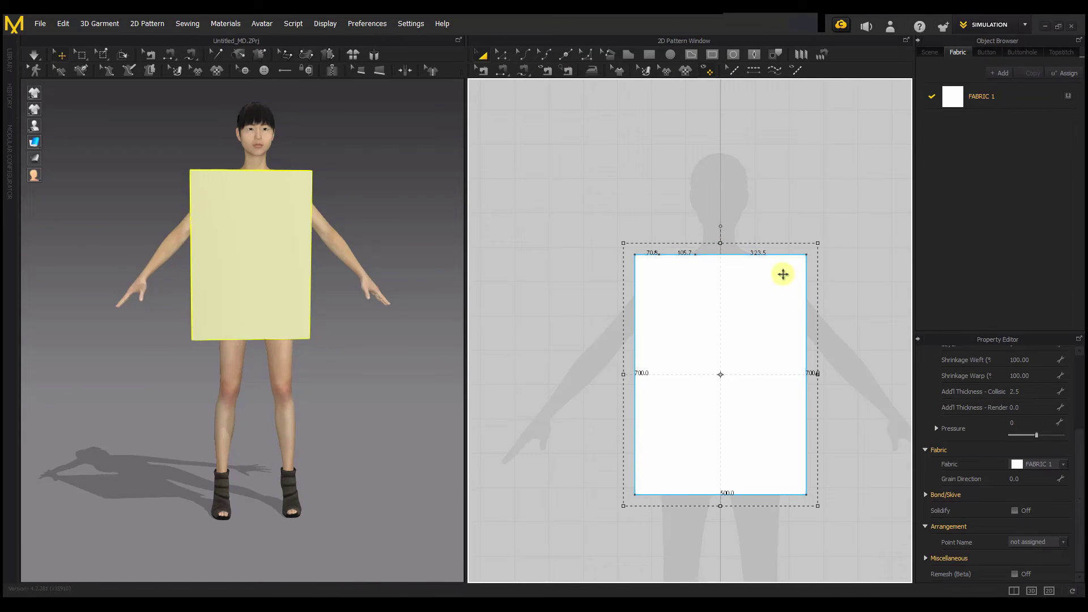
{"action": "key", "text": "ctrl+z"}
{"action": "key", "text": "ctrl+z"}
{"action": "left_click", "coordinate": [592, 145]}
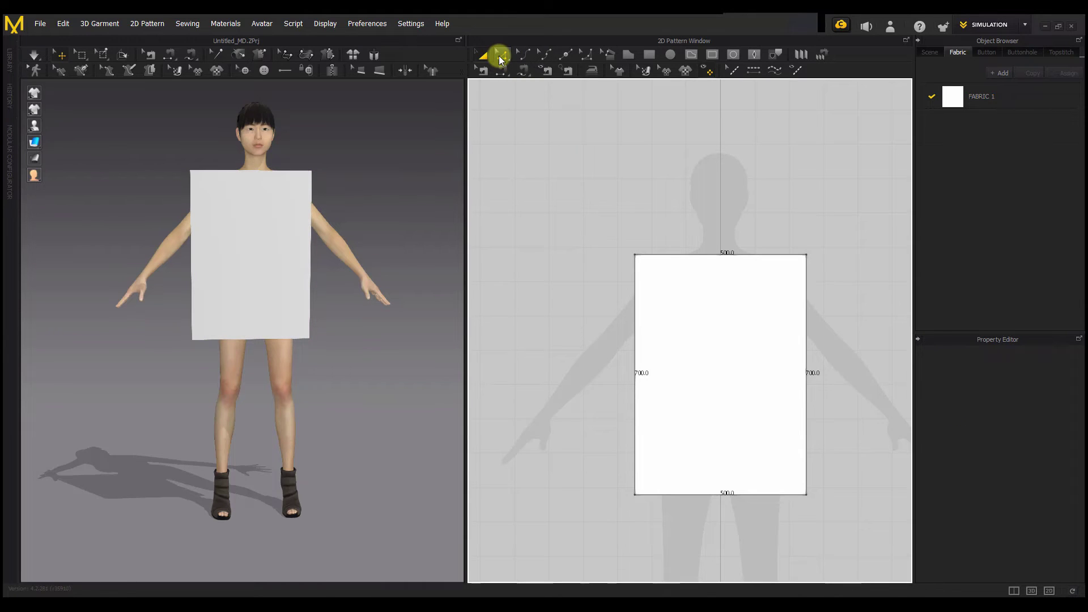
{"action": "left_click", "coordinate": [501, 57]}
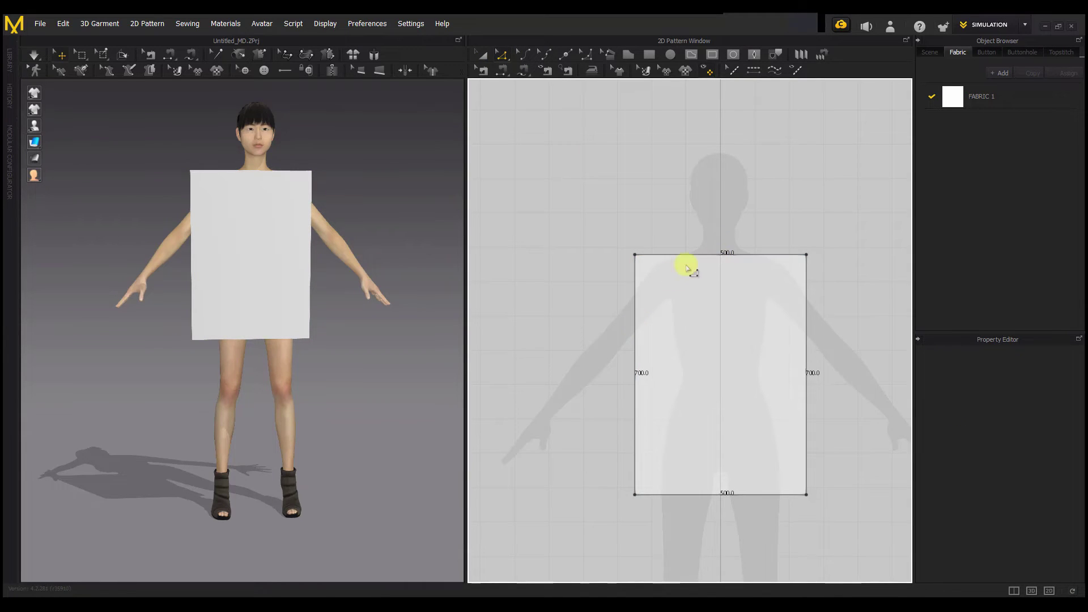
{"action": "left_click_drag", "start_coordinate": [722, 254], "coordinate": [776, 253]}
Open the top edge's Split dialog and enter a ratio of 50
{"action": "right_click", "coordinate": [738, 254]}
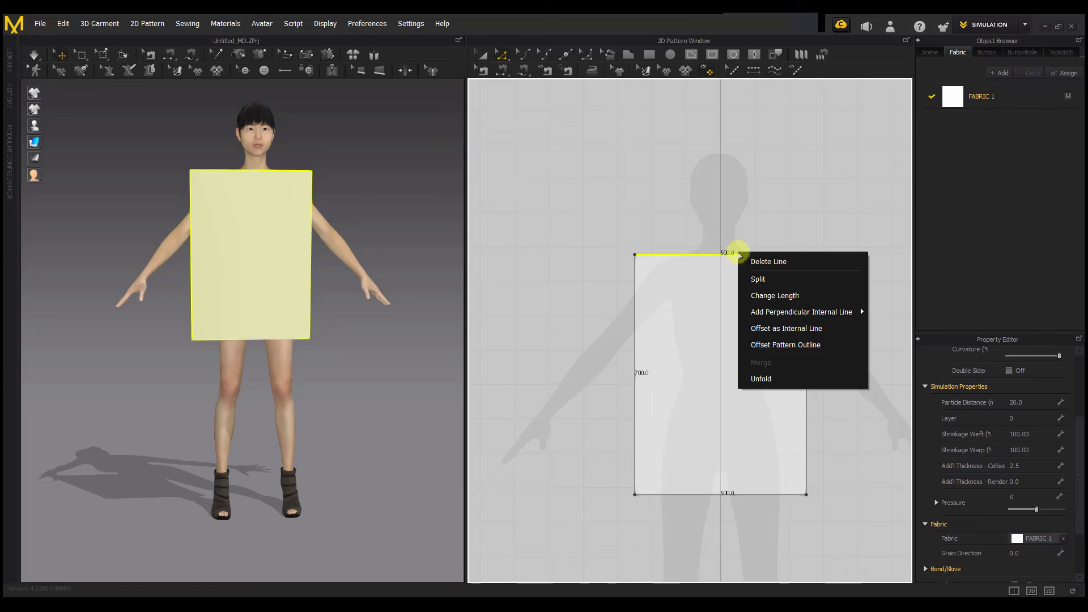
{"action": "left_click", "coordinate": [759, 279]}
{"action": "mouse_move", "coordinate": [525, 165]}
{"action": "left_mouse_down"}
{"action": "mouse_move", "coordinate": [701, 148]}
{"action": "mouse_move", "coordinate": [533, 145]}
{"action": "left_mouse_up"}
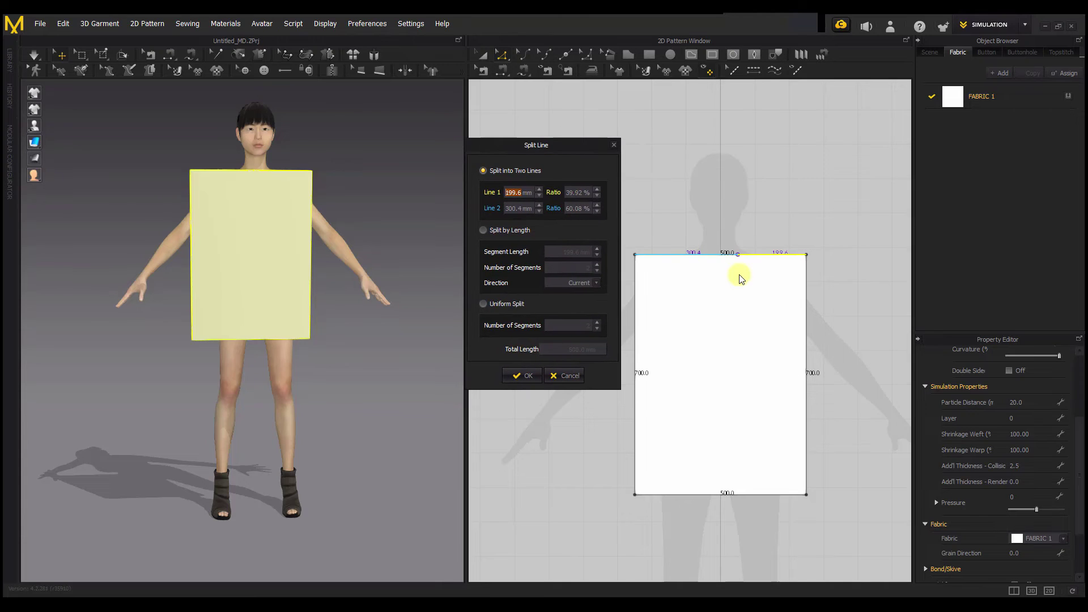
{"action": "left_click", "coordinate": [591, 193]}
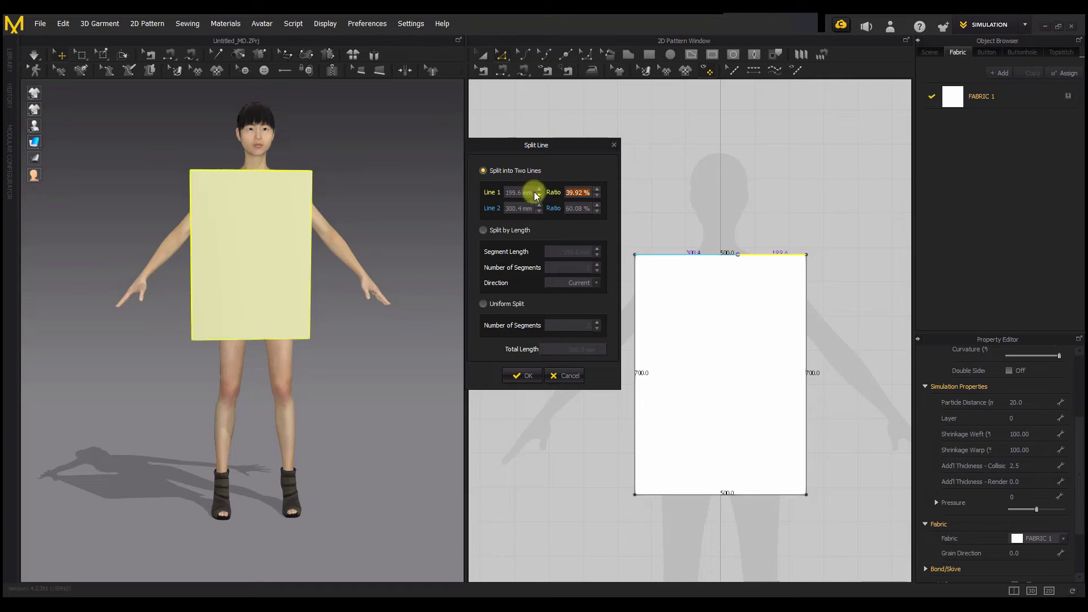
{"action": "type", "text": "50"}
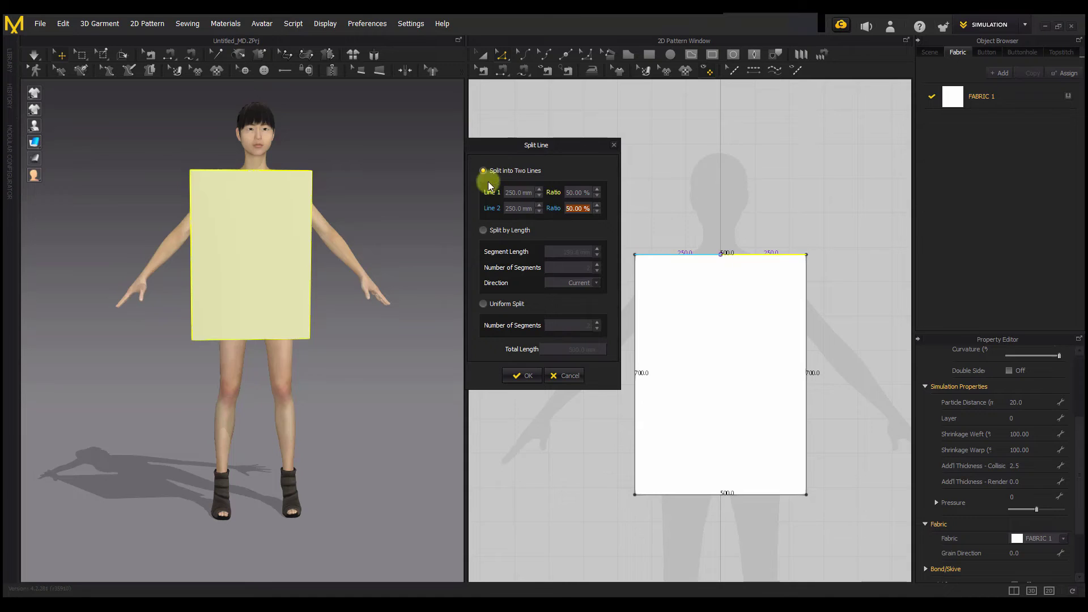
Try Uniform Split with up to 10 segments and Split by Length, then close without applying
{"action": "left_click", "coordinate": [484, 306]}
{"action": "left_click", "coordinate": [597, 328]}
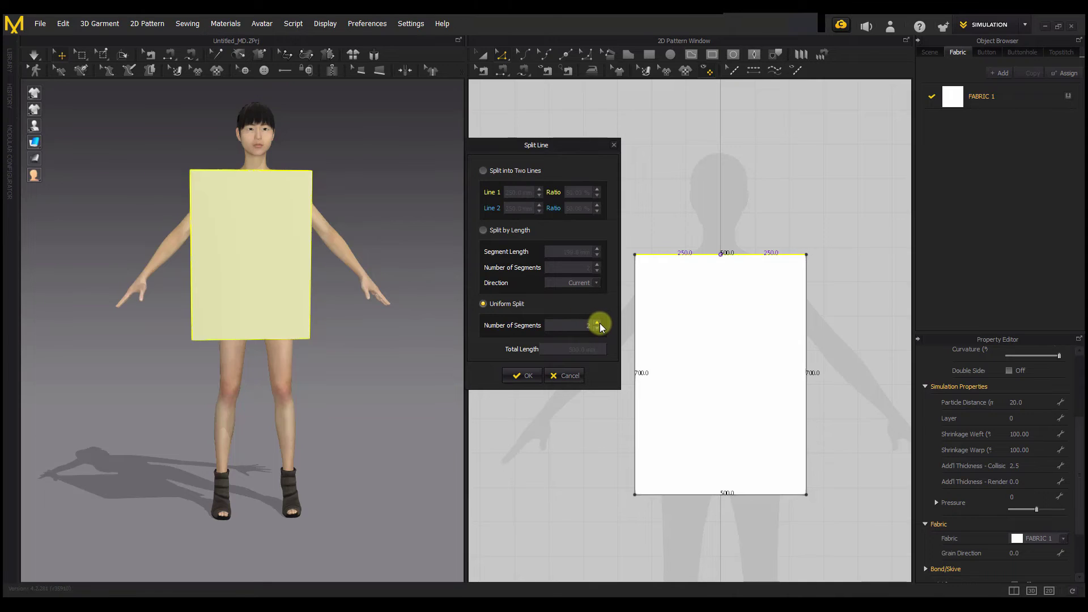
{"action": "left_click", "coordinate": [598, 320]}
{"action": "left_click", "coordinate": [599, 321]}
{"action": "left_click", "coordinate": [598, 321]}
{"action": "left_click", "coordinate": [598, 321]}
{"action": "left_click", "coordinate": [598, 321]}
{"action": "left_click", "coordinate": [598, 321]}
{"action": "left_click", "coordinate": [599, 321]}
{"action": "left_click", "coordinate": [597, 323]}
{"action": "left_click", "coordinate": [483, 231]}
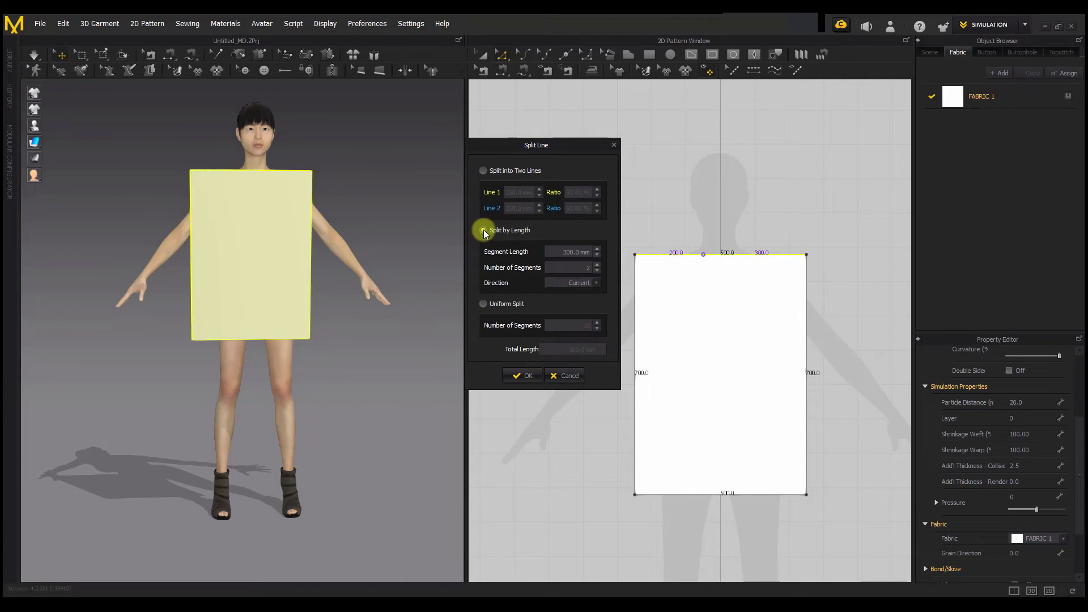
{"action": "left_click", "coordinate": [614, 145]}
Split the top edge uniformly into two equal 250 mm halves
{"action": "right_click", "coordinate": [719, 253]}
{"action": "left_click", "coordinate": [740, 280]}
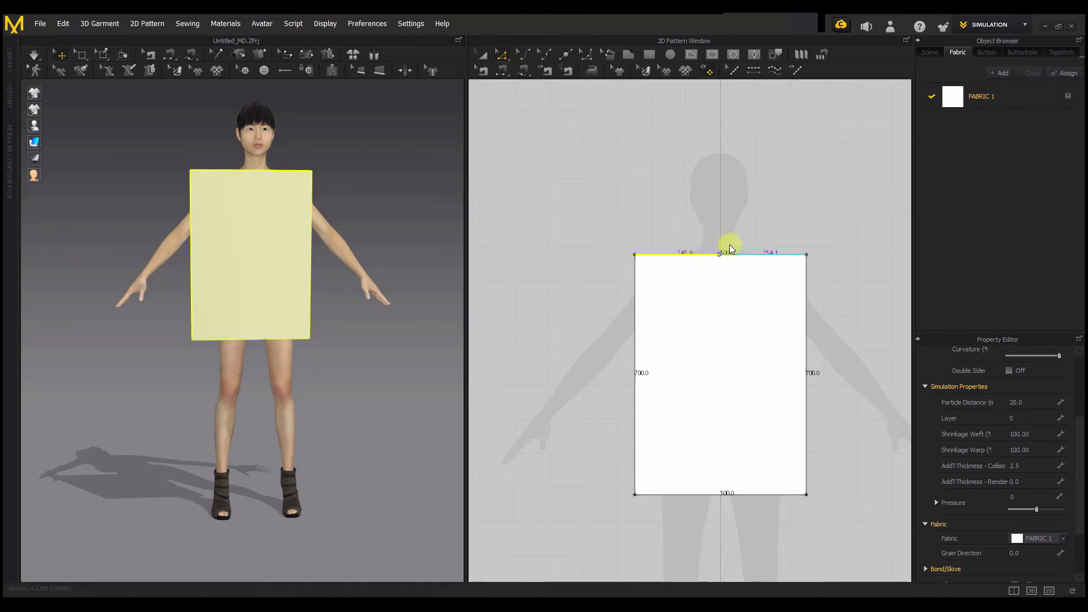
{"action": "left_click", "coordinate": [478, 321]}
{"action": "left_click", "coordinate": [531, 395]}
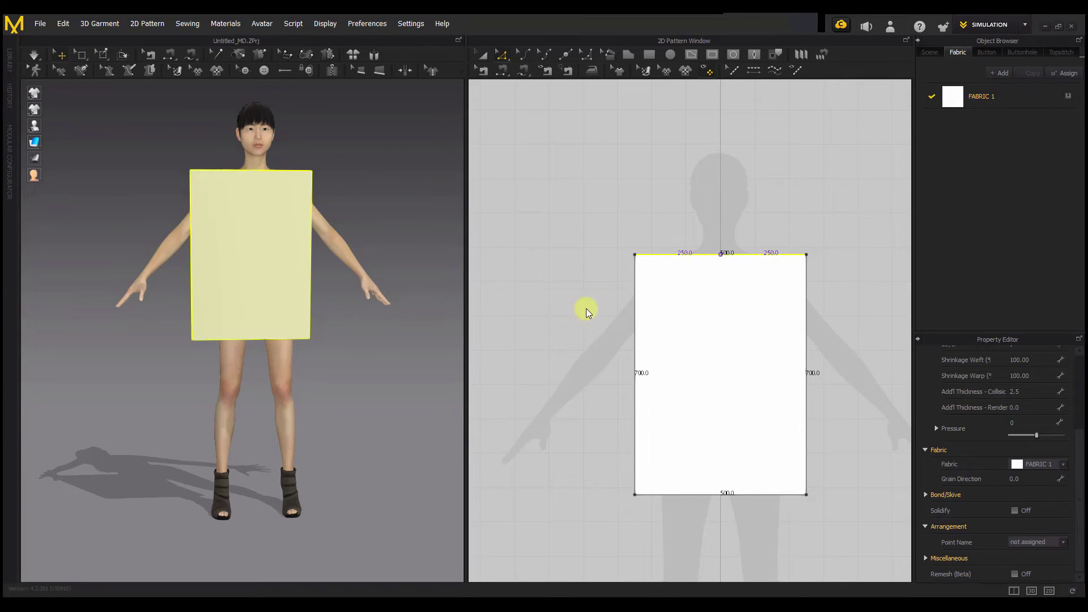
Set the left top half's split to Split by Length with a 100 mm segment length
{"action": "right_click", "coordinate": [660, 254]}
{"action": "left_click", "coordinate": [682, 280]}
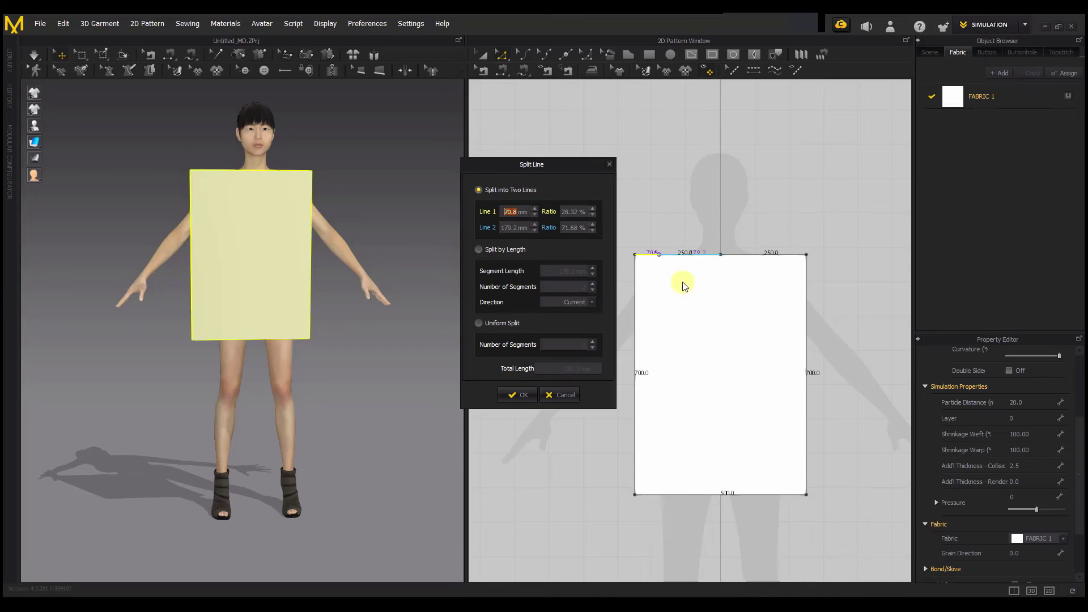
{"action": "left_click", "coordinate": [479, 250]}
{"action": "left_click_drag", "start_coordinate": [558, 272], "coordinate": [583, 272]}
{"action": "type", "text": "100"}
Switch Direction to the opposite end and back to Current, then dismiss the split
{"action": "left_click", "coordinate": [594, 301]}
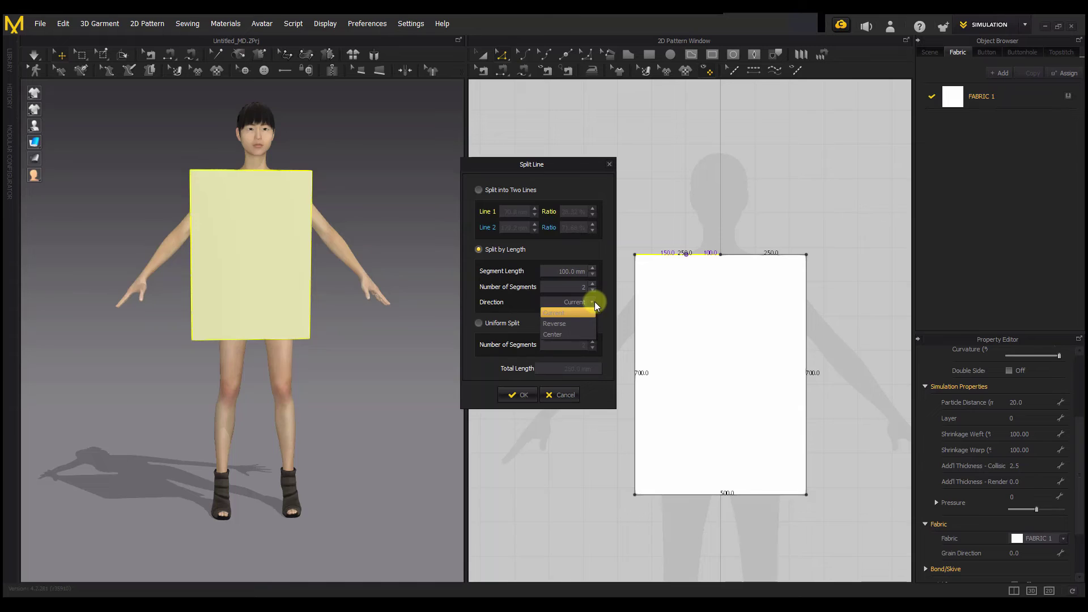
{"action": "left_click", "coordinate": [566, 325]}
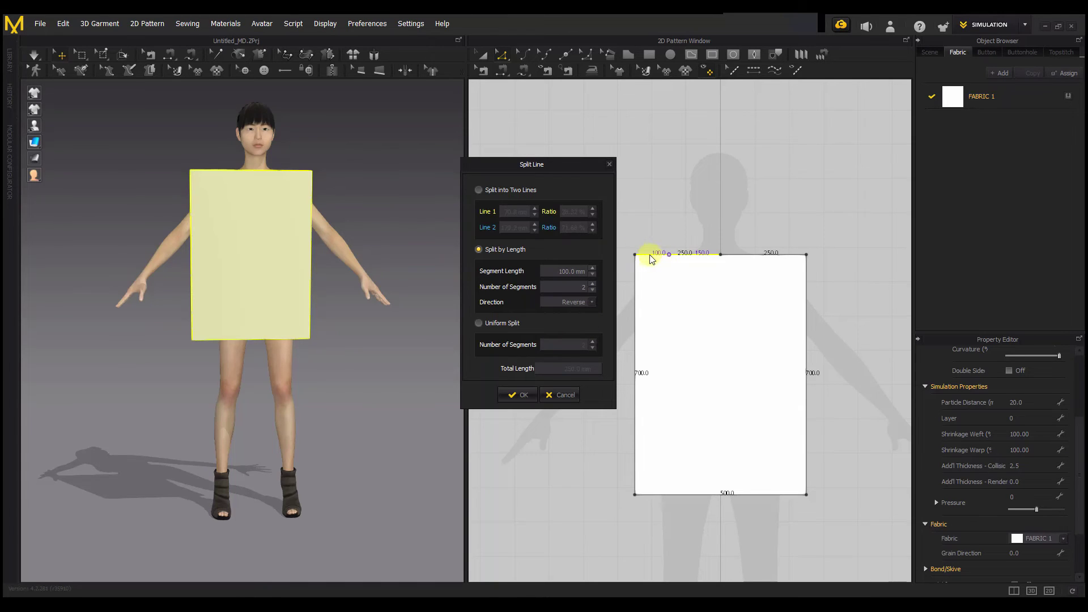
{"action": "left_click", "coordinate": [590, 301]}
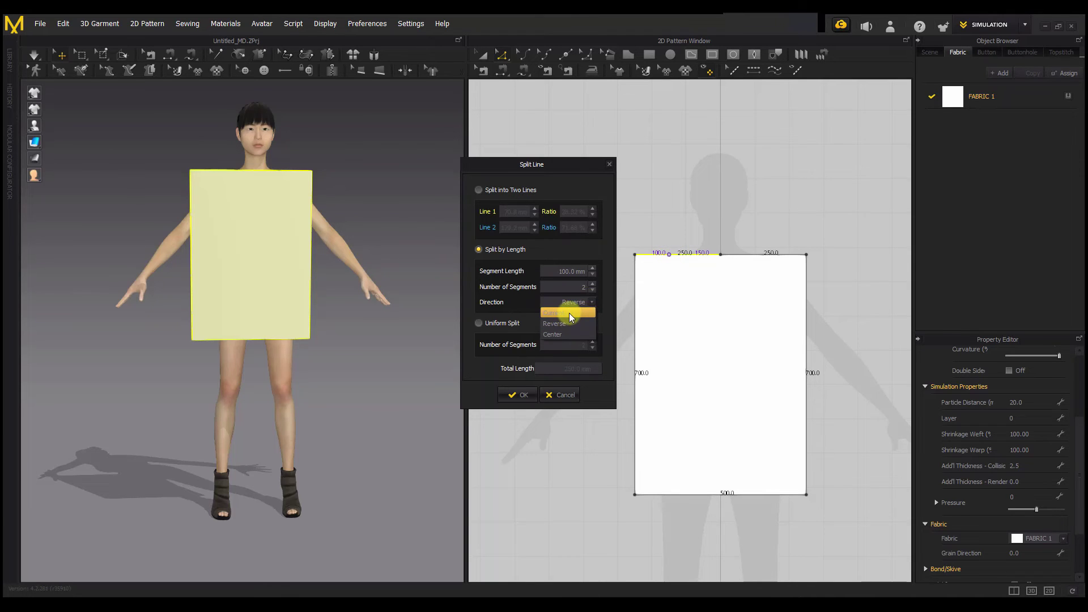
{"action": "left_click", "coordinate": [568, 313]}
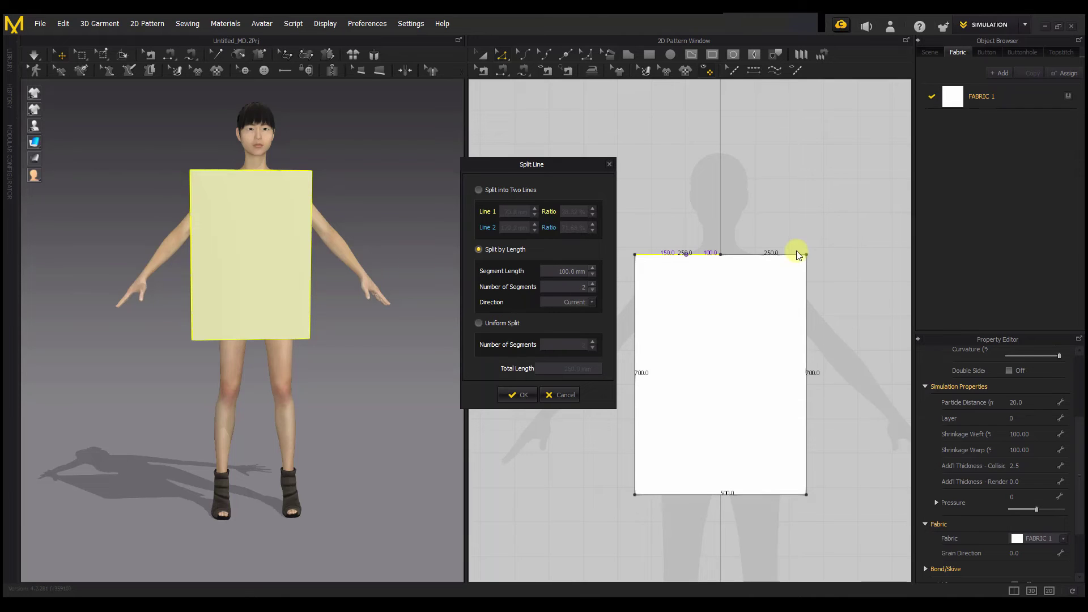
{"action": "key", "text": "Escape"}
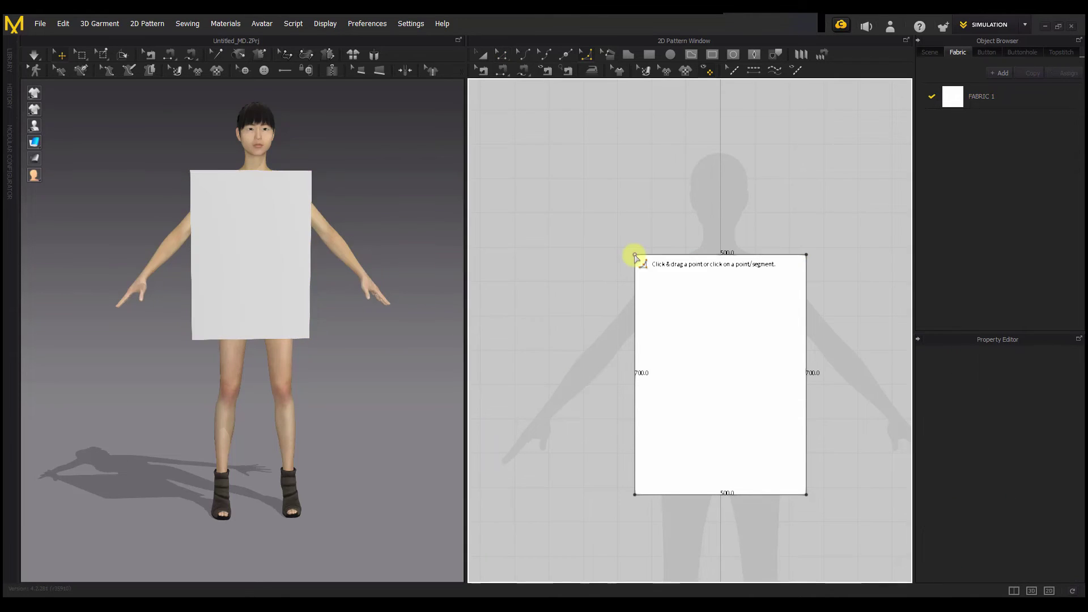
{"action": "left_click_drag", "start_coordinate": [642, 271], "coordinate": [680, 321]}
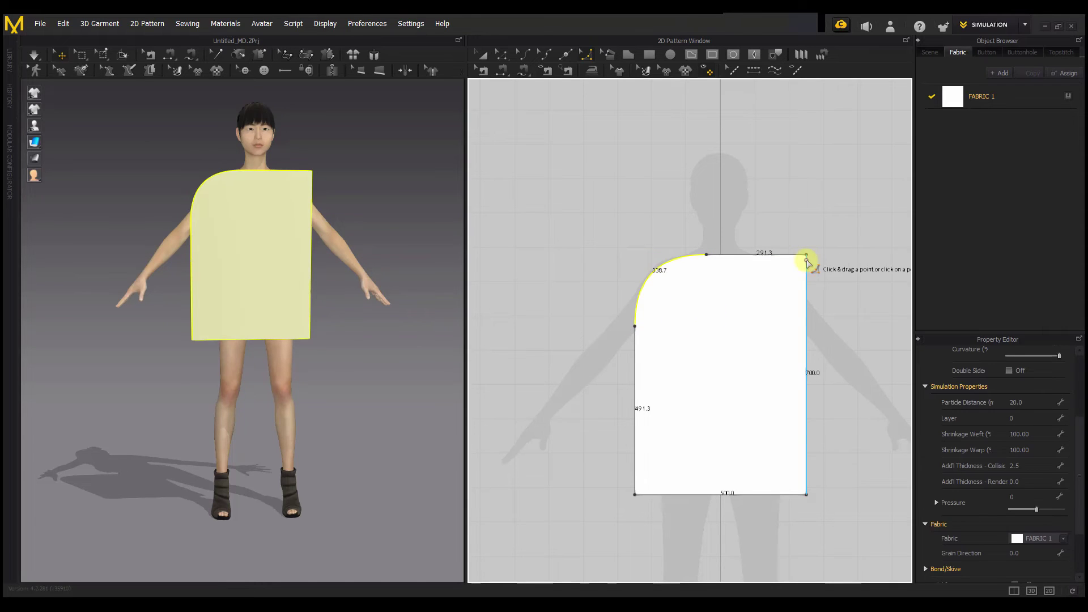
{"action": "left_click_drag", "start_coordinate": [807, 497], "coordinate": [794, 434]}
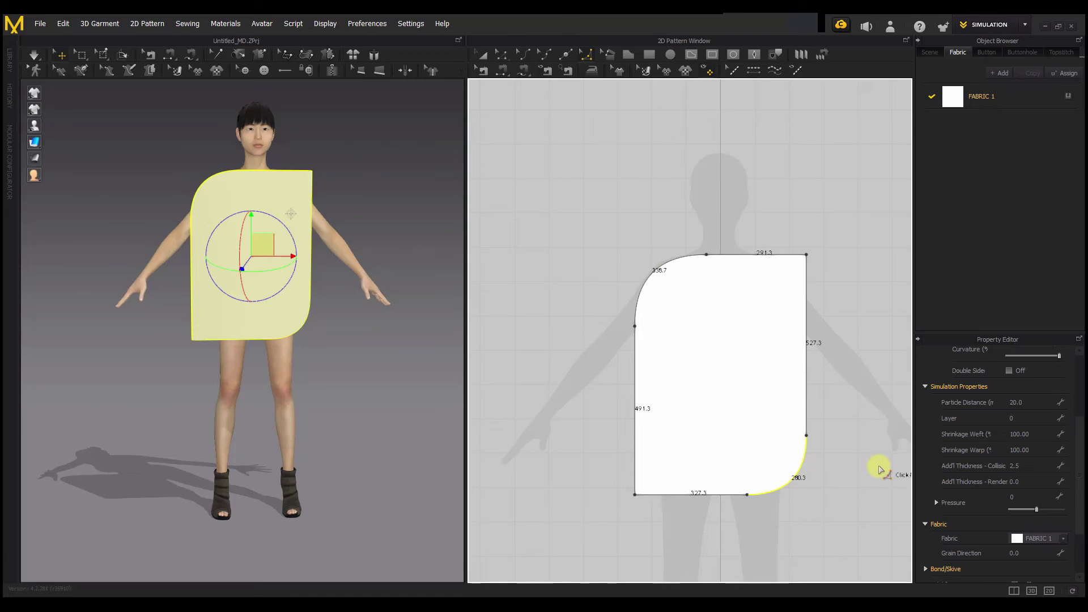
{"action": "left_click", "coordinate": [478, 54]}
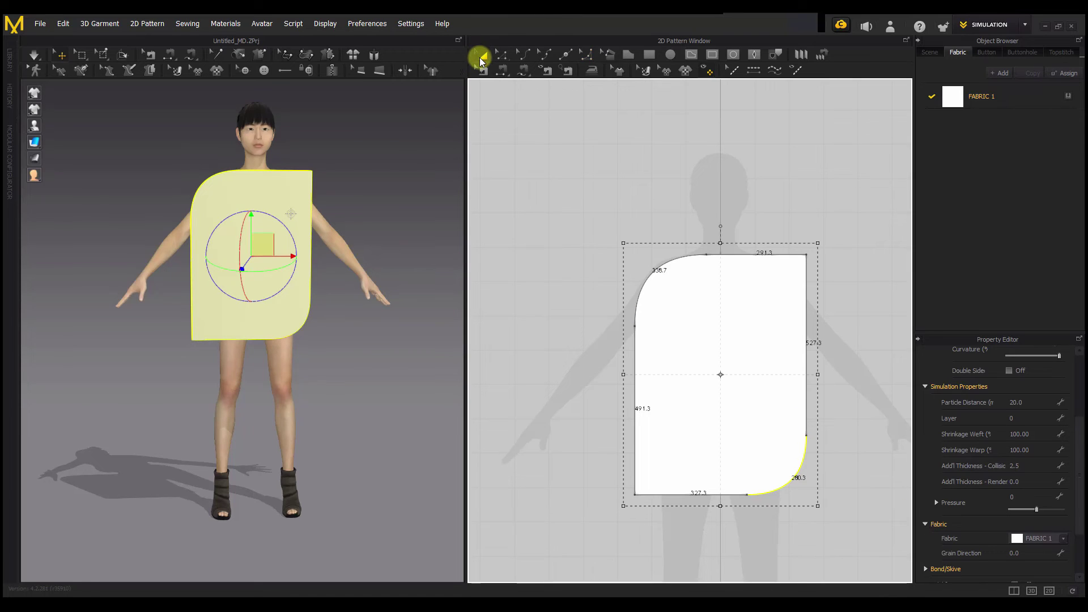
{"action": "key", "text": "ctrl+z"}
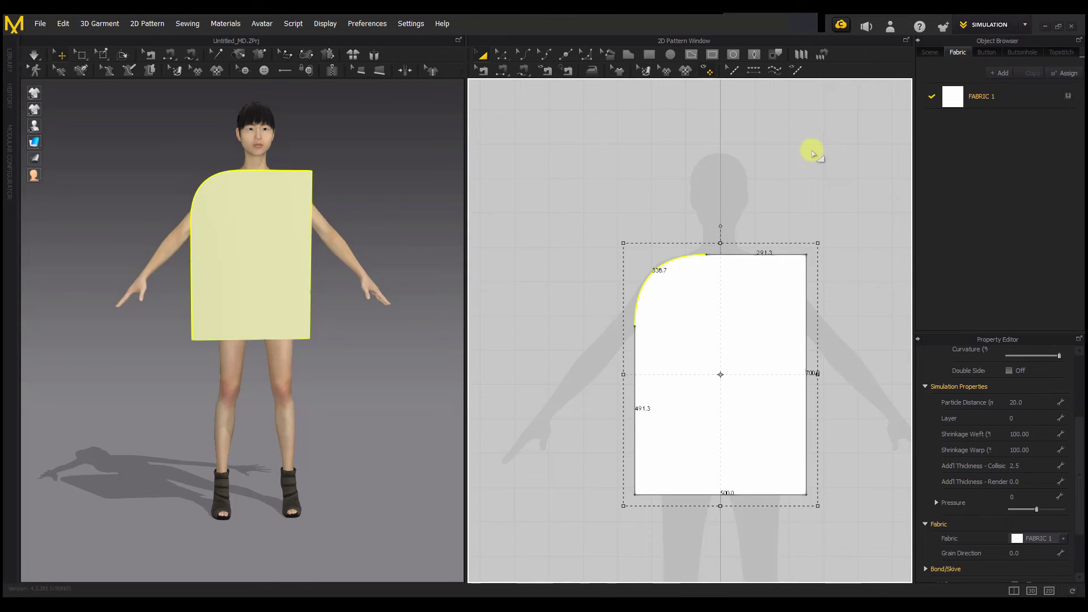
{"action": "key", "text": "ctrl+z"}
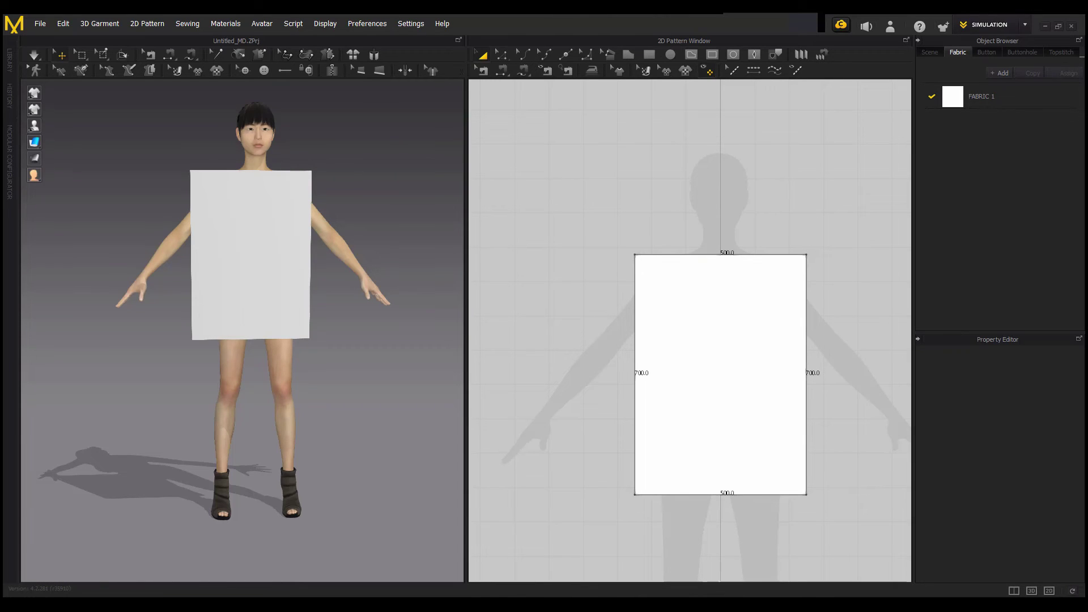
Split the top edge by length into four centred 100 mm segments, leaving 150 mm ends
{"action": "left_click", "coordinate": [291, 213]}
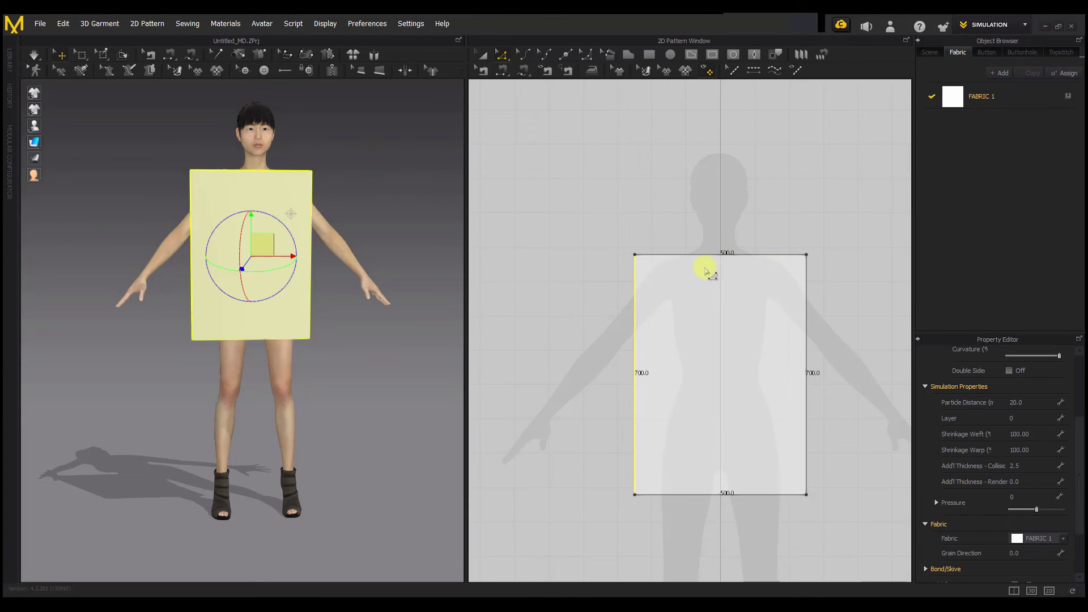
{"action": "right_click", "coordinate": [717, 256]}
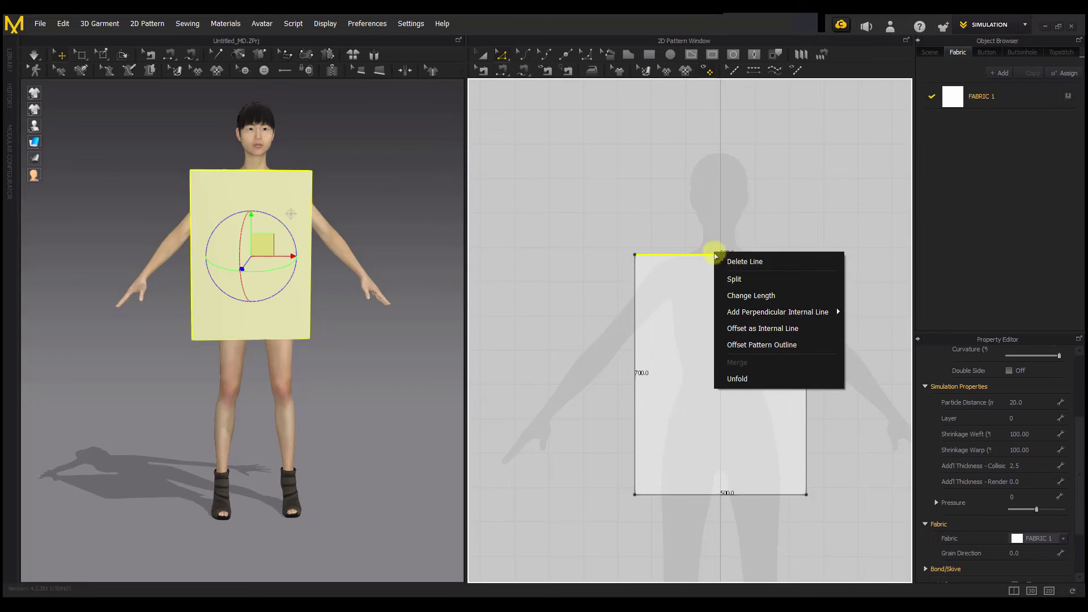
{"action": "left_click", "coordinate": [737, 278]}
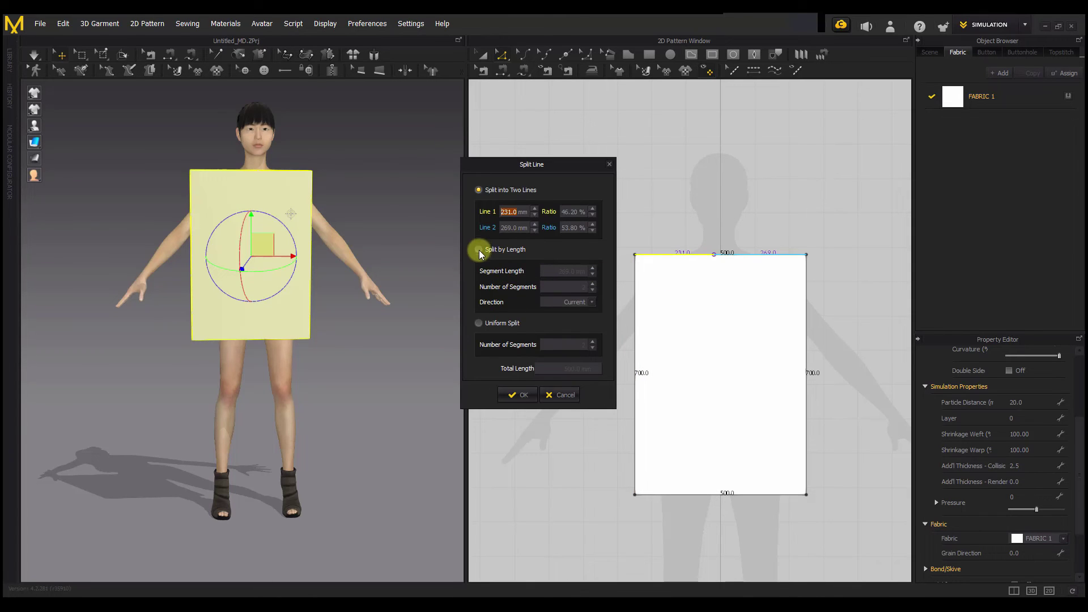
{"action": "left_click", "coordinate": [478, 249]}
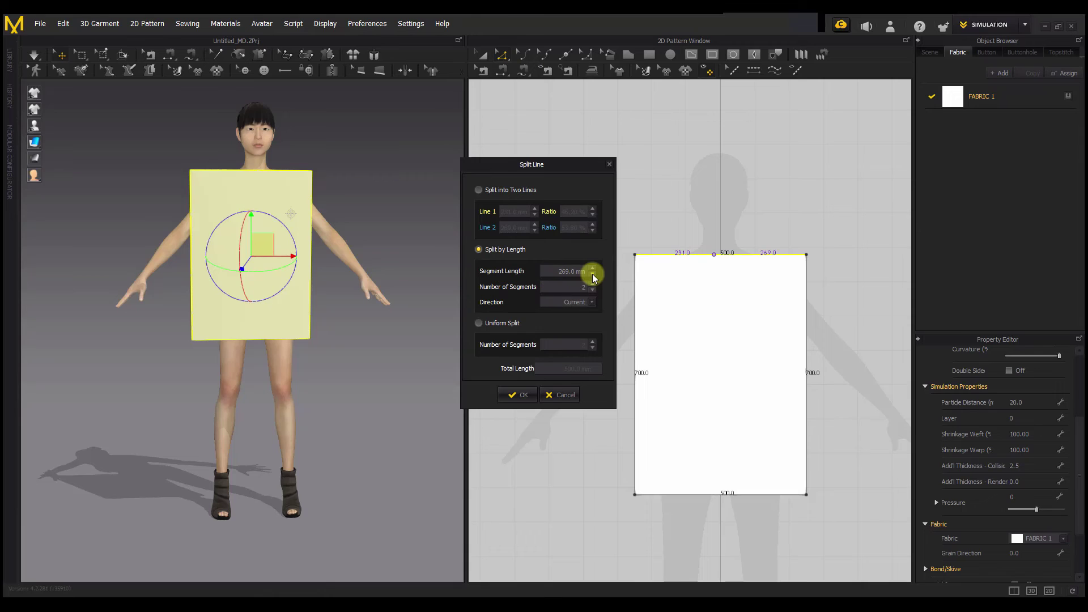
{"action": "left_click", "coordinate": [593, 276]}
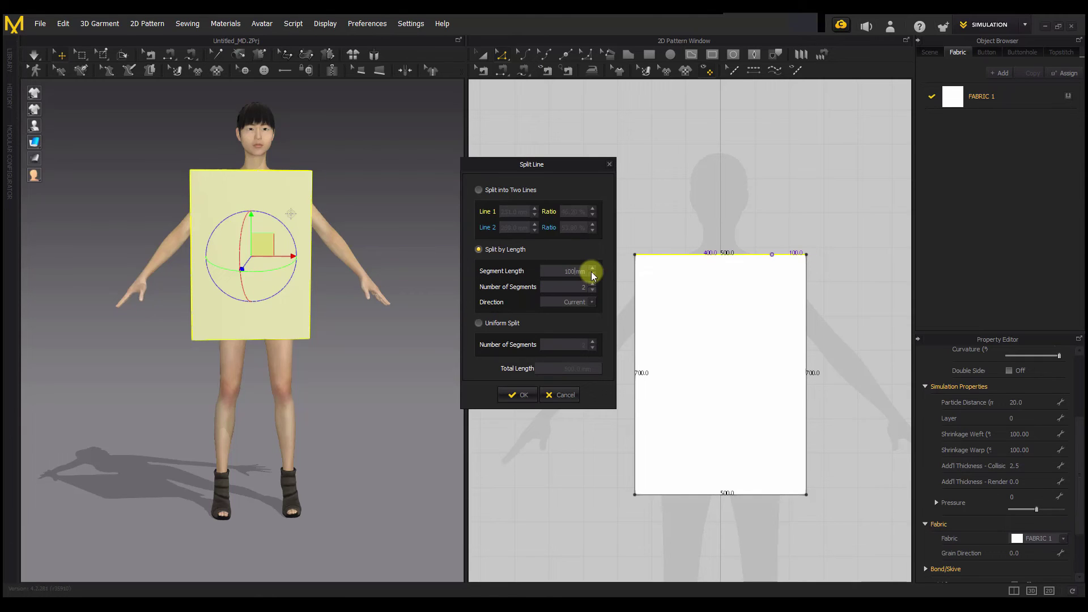
{"action": "left_click", "coordinate": [593, 283]}
{"action": "left_click", "coordinate": [593, 284]}
{"action": "left_click", "coordinate": [591, 302]}
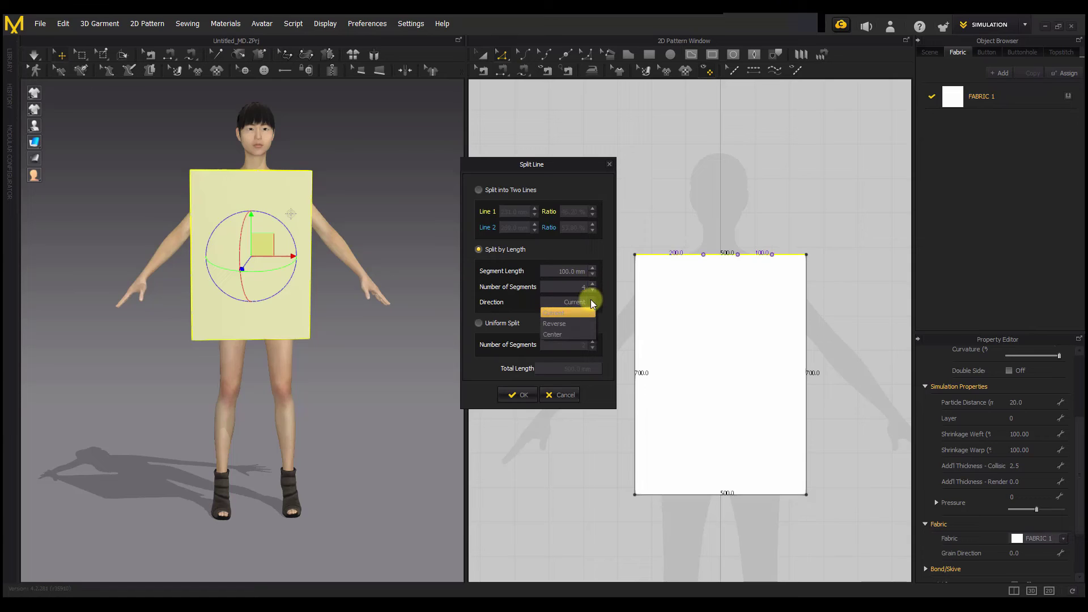
{"action": "left_click", "coordinate": [568, 333]}
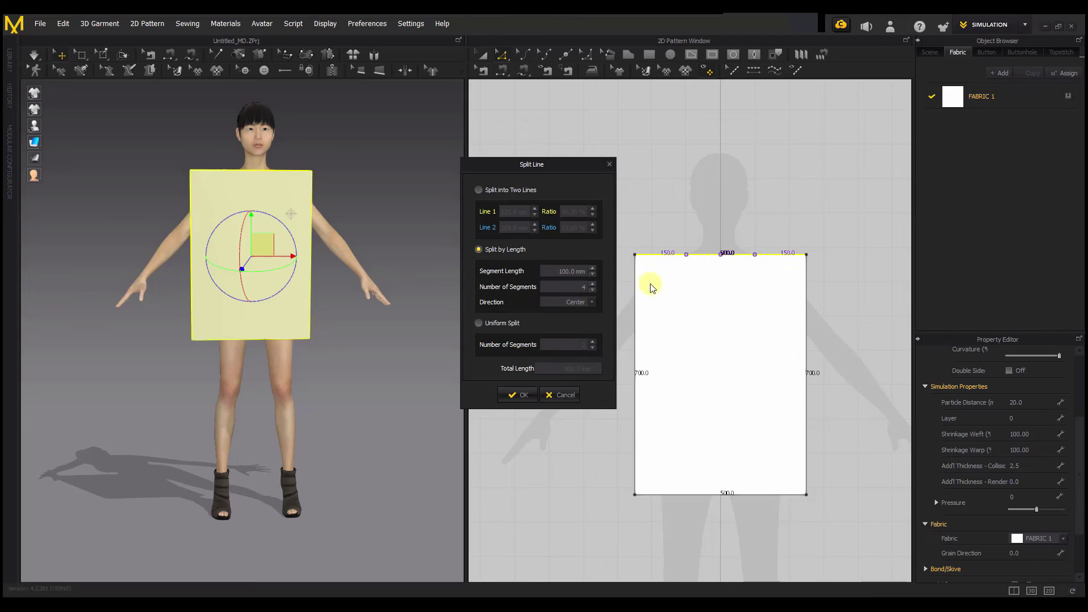
{"action": "left_click", "coordinate": [519, 395]}
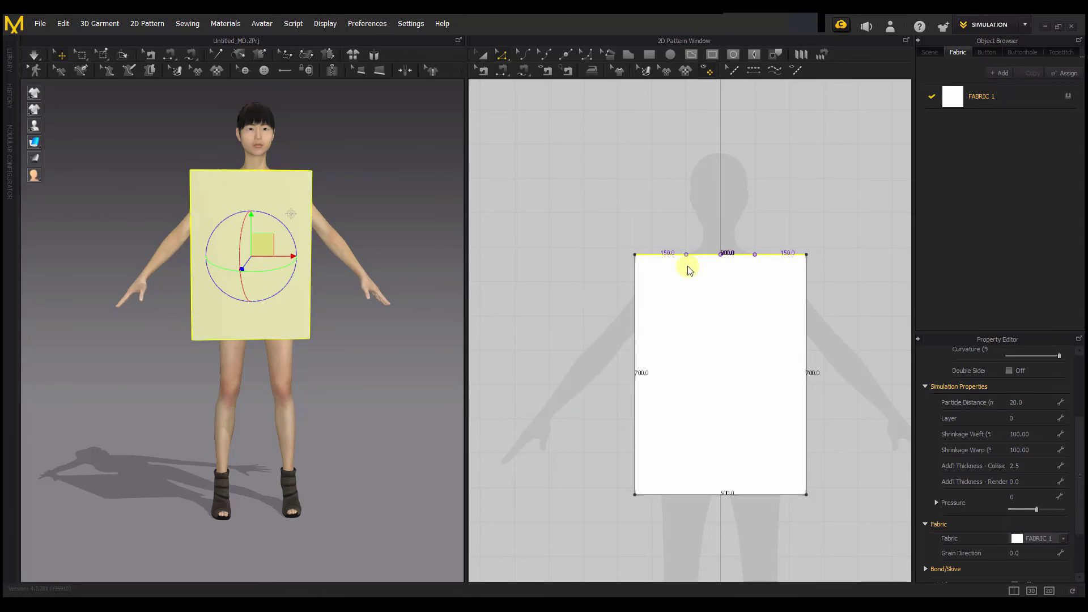
Split the left side edge at a 35% ratio into 245 mm and 455 mm parts
{"action": "left_click", "coordinate": [720, 279]}
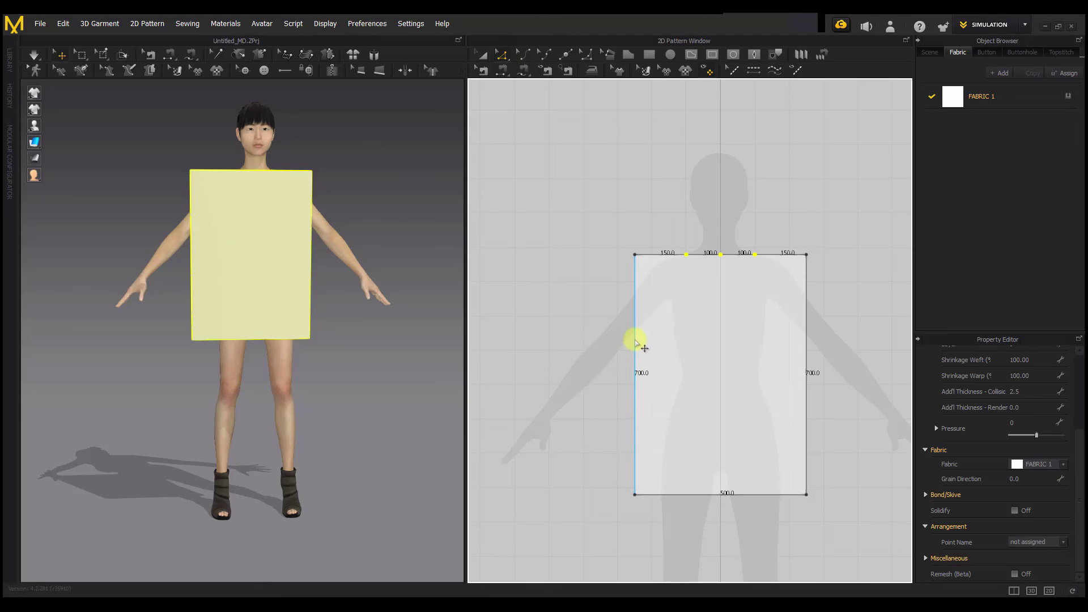
{"action": "right_click", "coordinate": [635, 340]}
{"action": "left_click", "coordinate": [663, 383]}
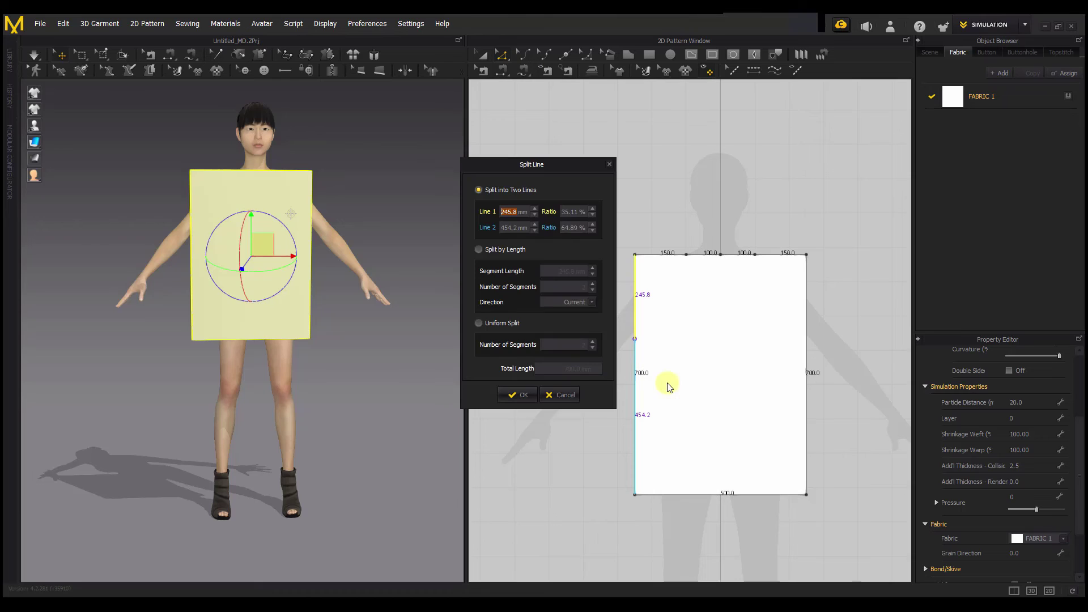
{"action": "left_click", "coordinate": [569, 212]}
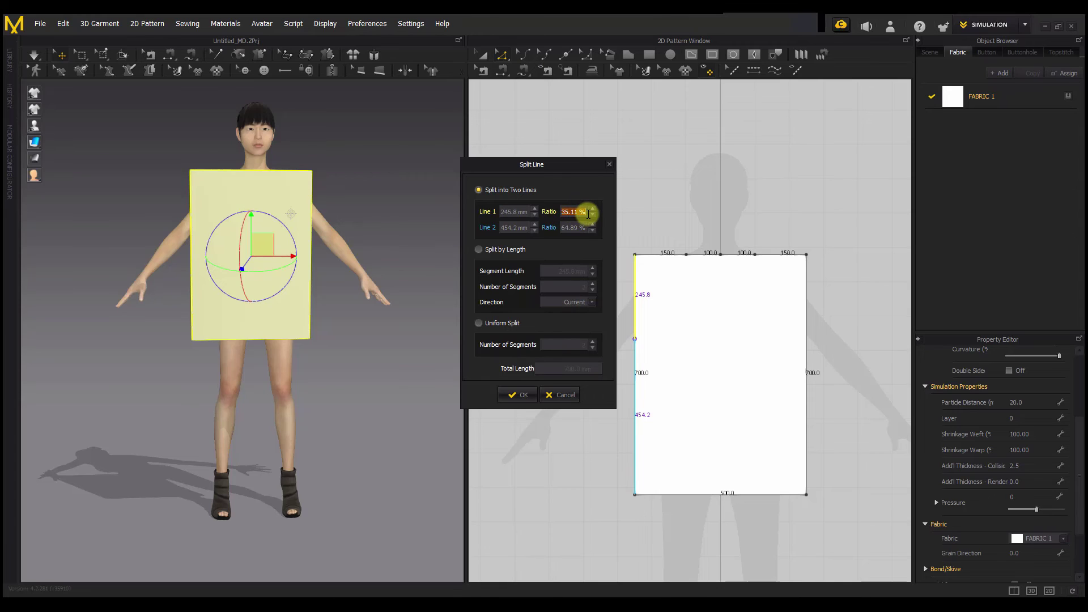
{"action": "type", "text": "40"}
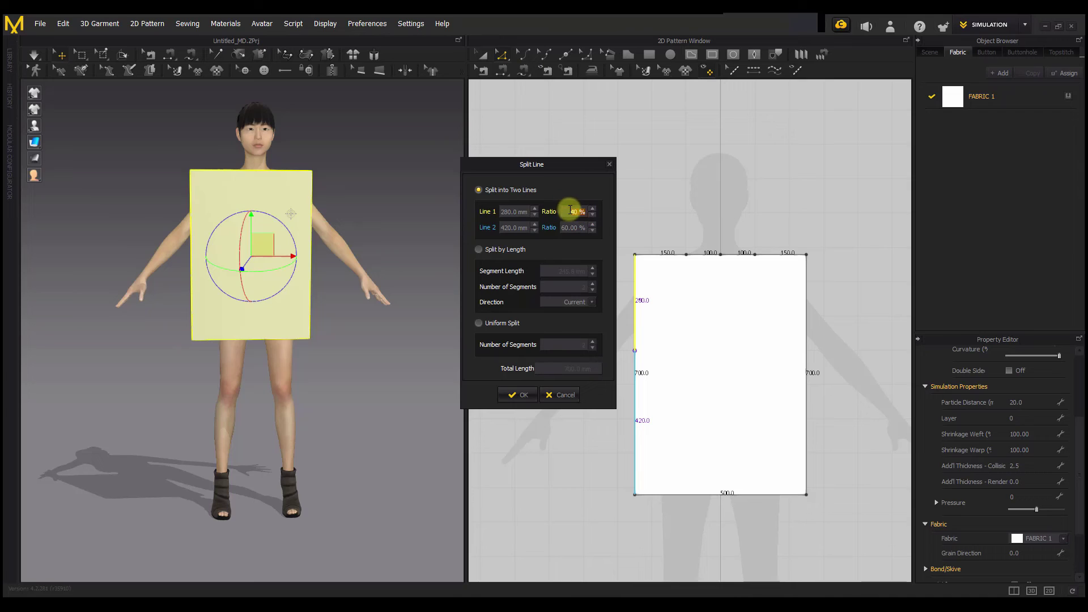
{"action": "left_click", "coordinate": [569, 211]}
{"action": "type", "text": "35"}
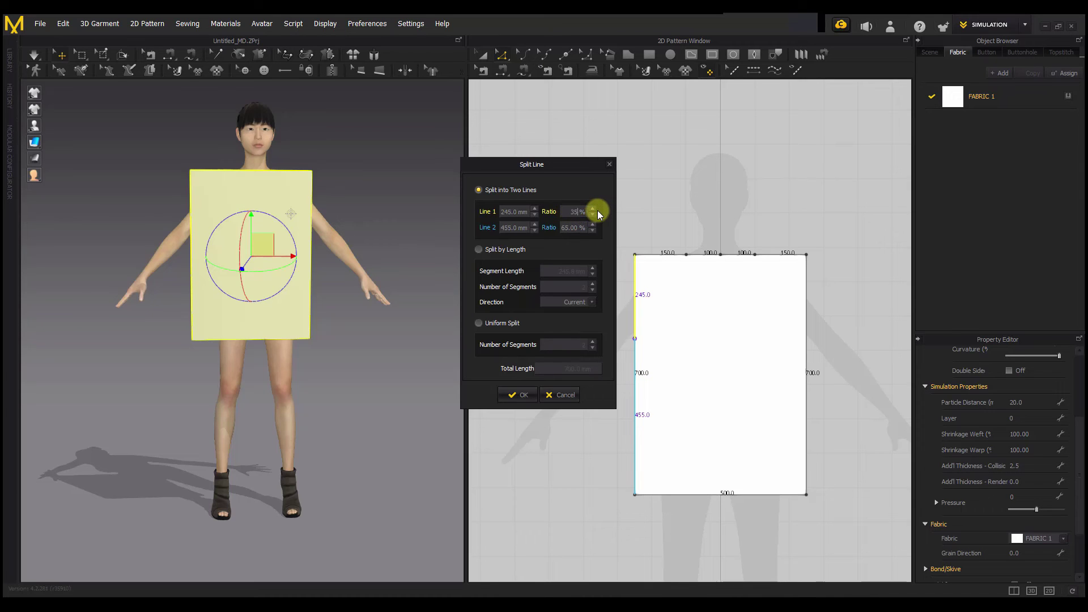
{"action": "left_click", "coordinate": [519, 394]}
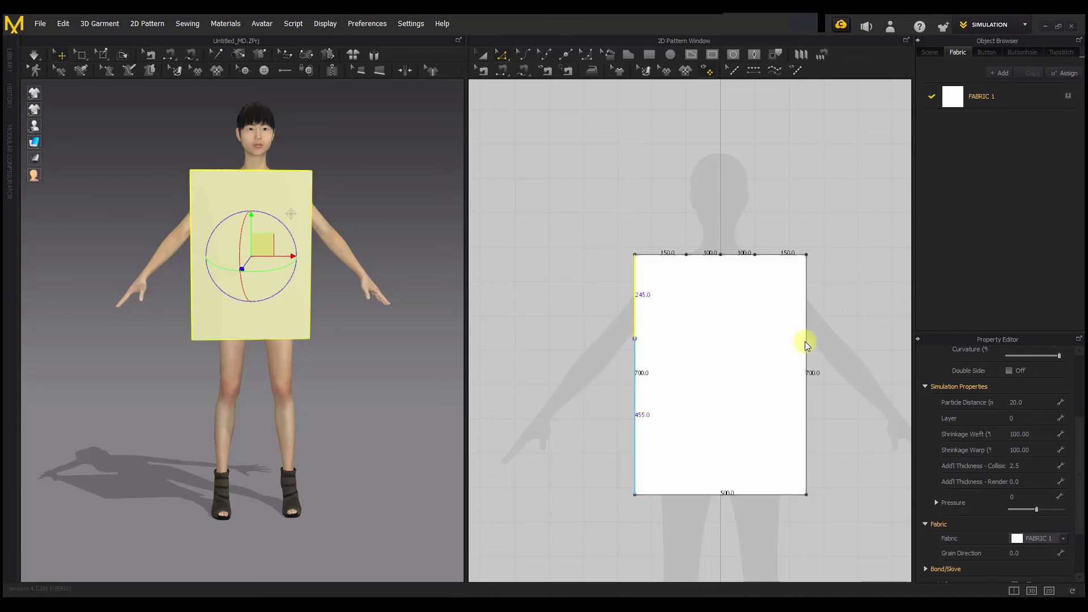
Split the right side edge the same way, 245 mm above and 455 mm below
{"action": "right_click", "coordinate": [808, 338]}
{"action": "left_click", "coordinate": [826, 348]}
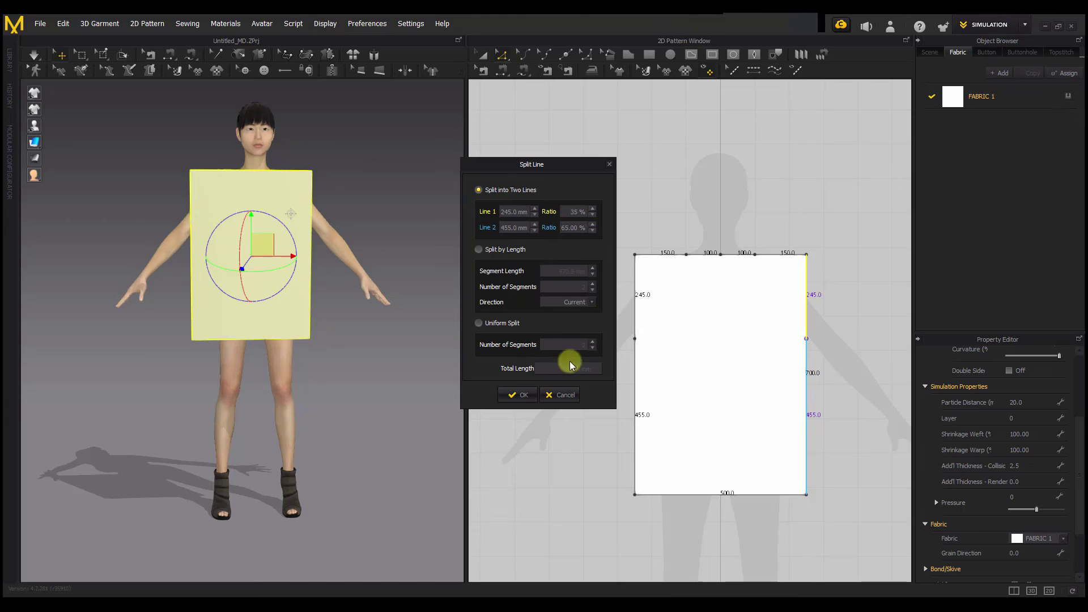
{"action": "left_click", "coordinate": [521, 395]}
{"action": "left_click", "coordinate": [702, 329]}
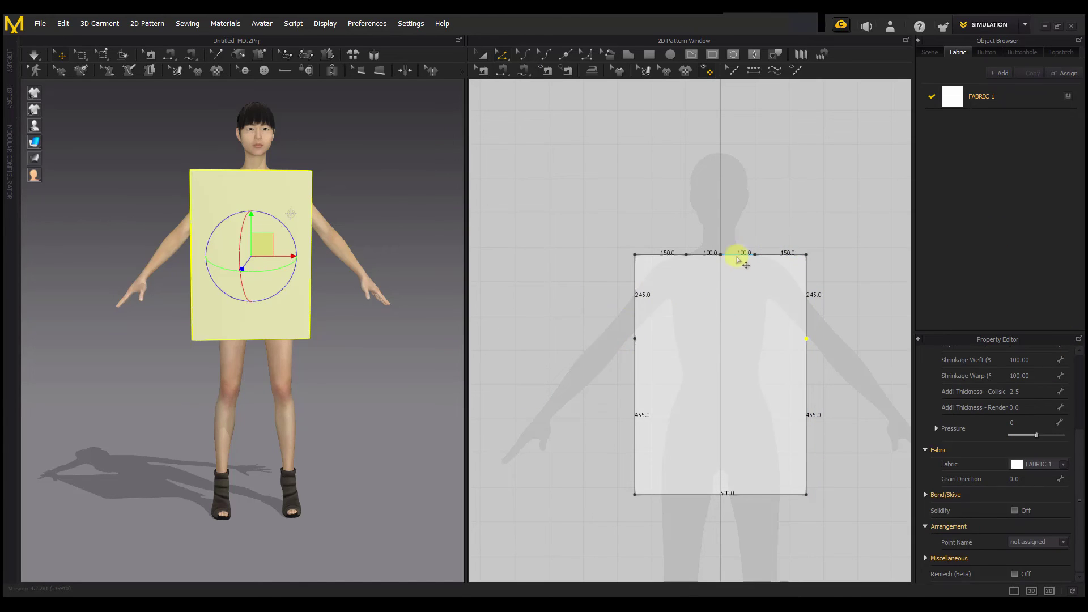
Drag the top edge's centre point down to form a 259 mm deep V-neck
{"action": "left_click_drag", "start_coordinate": [720, 255], "coordinate": [723, 346]}
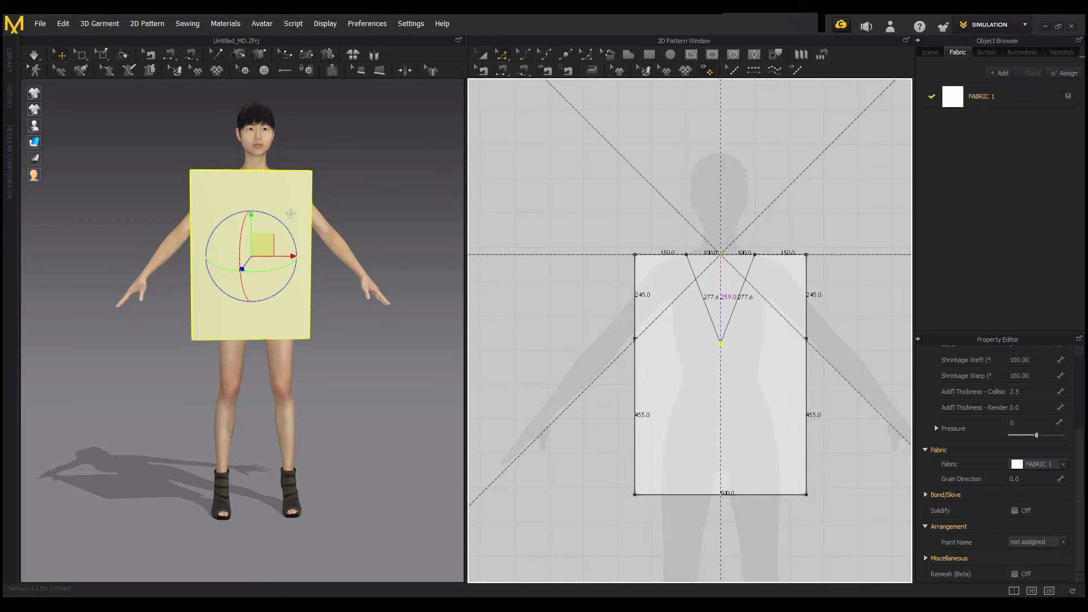
{"action": "left_click_drag", "start_coordinate": [720, 343], "coordinate": [720, 344]}
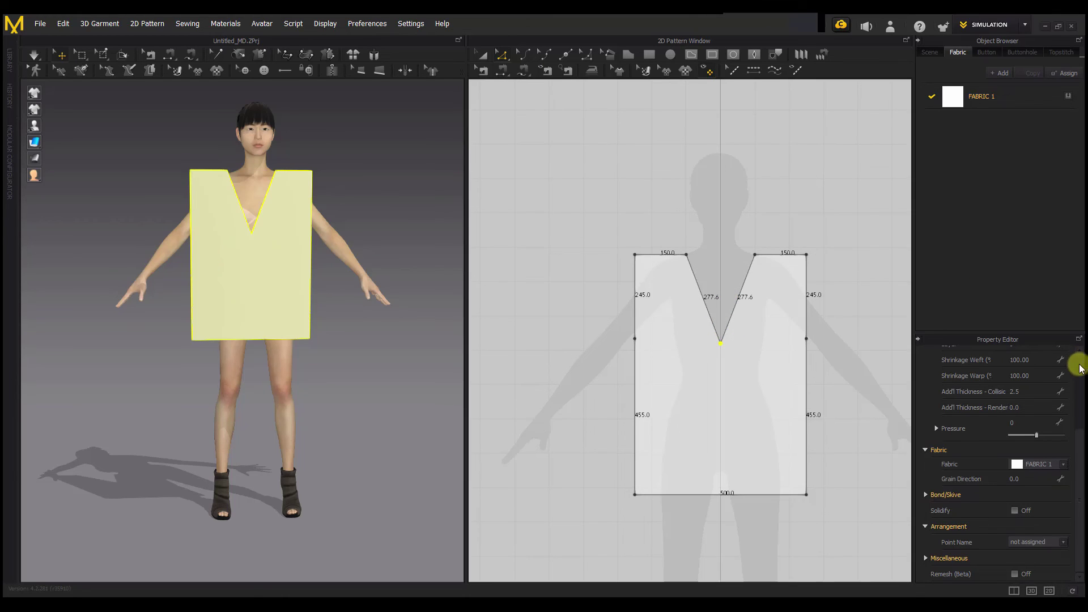
Split the lower 455 mm side segment at 10% into 45.5 mm and 409.5 mm parts
{"action": "right_click", "coordinate": [634, 356]}
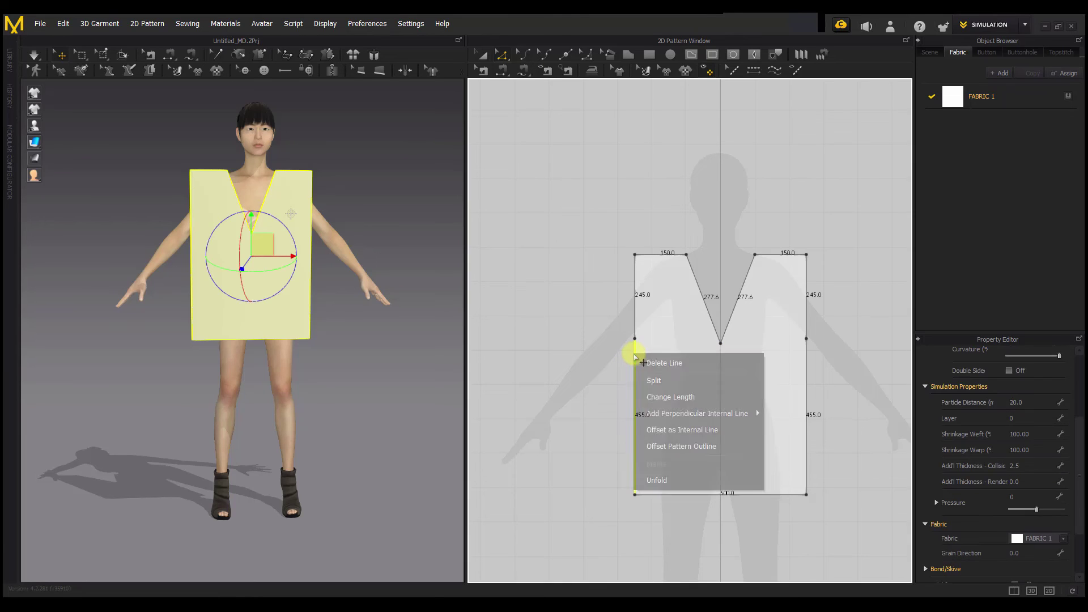
{"action": "left_click", "coordinate": [661, 380]}
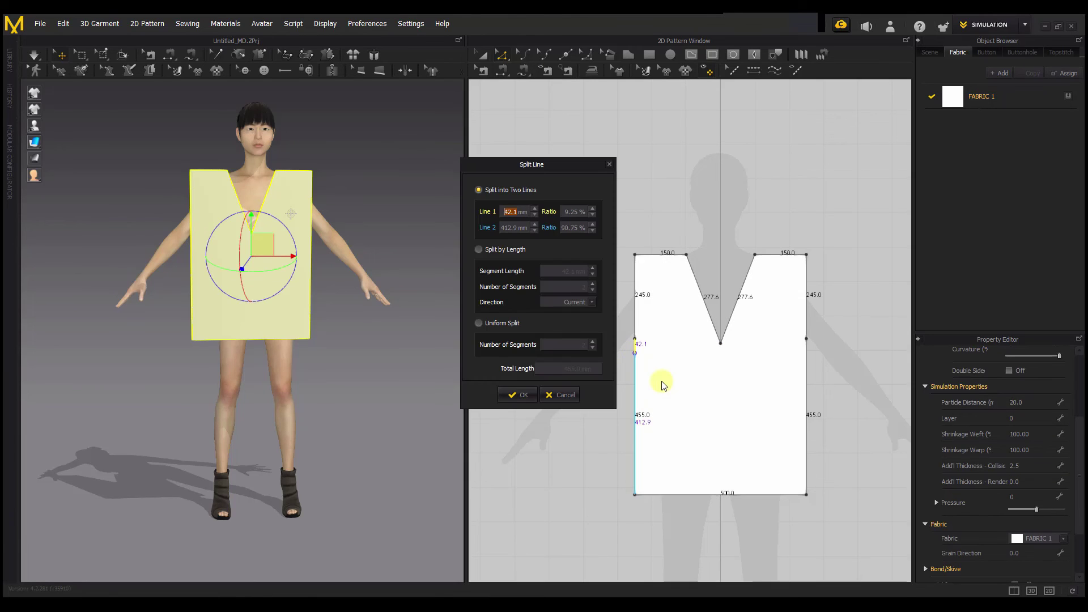
{"action": "left_click", "coordinate": [566, 211]}
{"action": "type", "text": "9.6"}
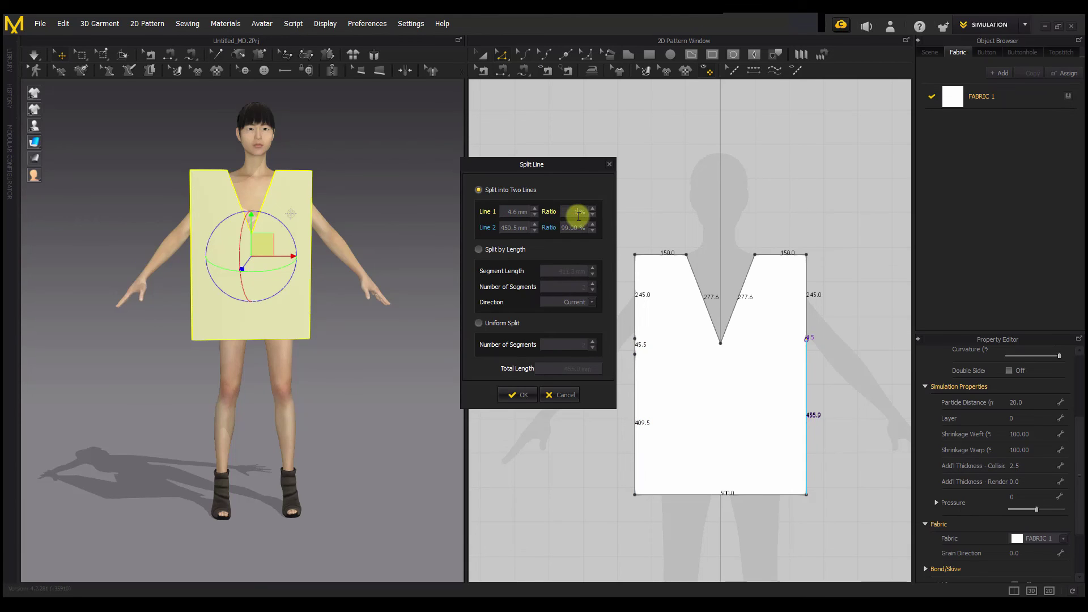
{"action": "type", "text": "0"}
{"action": "left_click", "coordinate": [520, 395]}
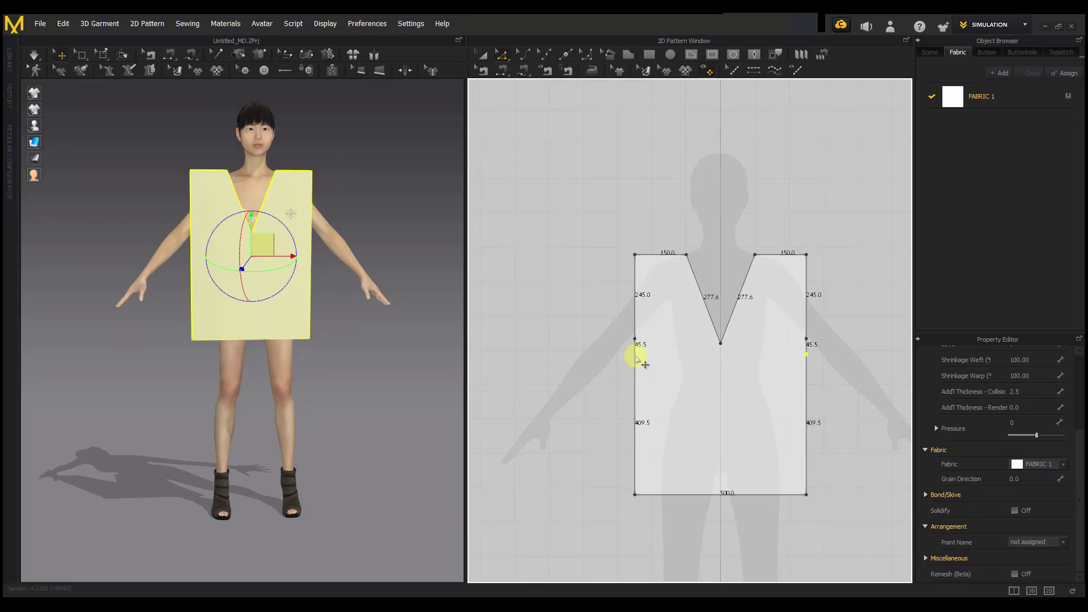
Pull the left and right side split points inward to pinch the waist and flare the skirt
{"action": "left_click_drag", "start_coordinate": [635, 355], "coordinate": [679, 367]}
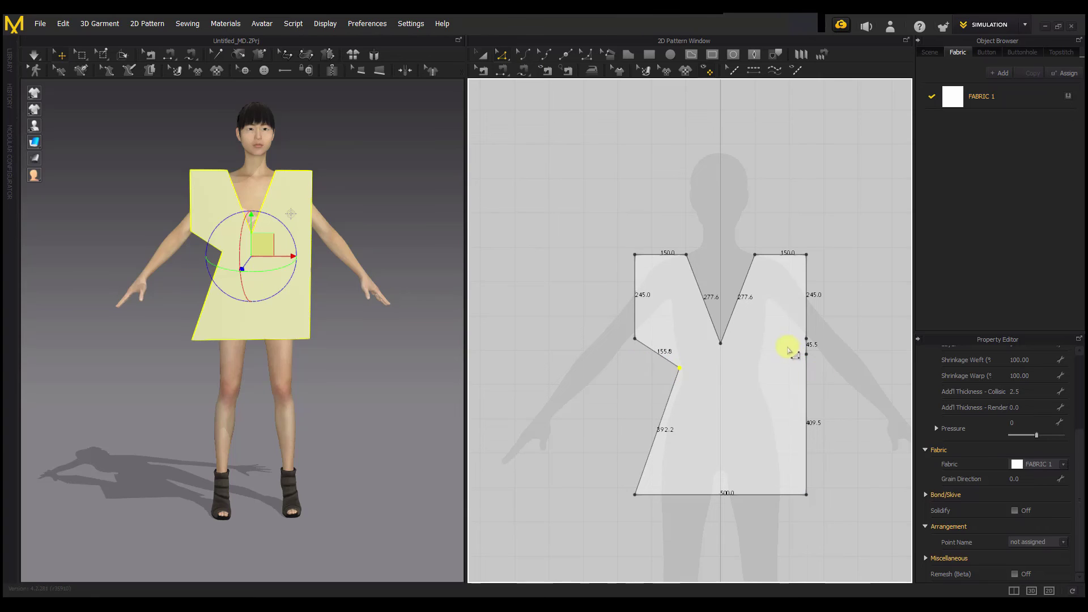
{"action": "left_click_drag", "start_coordinate": [806, 354], "coordinate": [754, 368]}
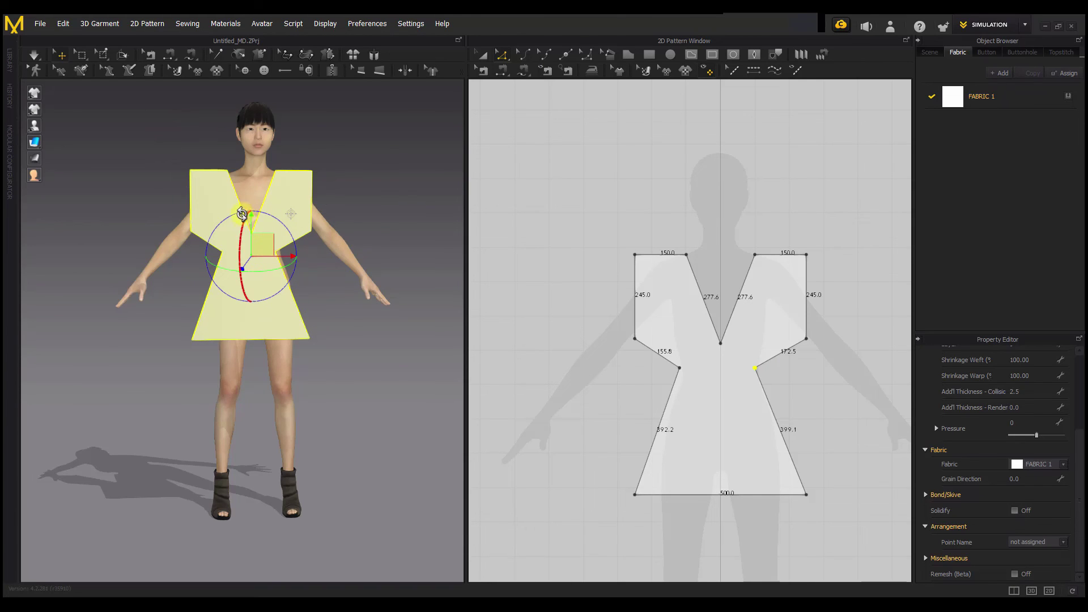
{"action": "left_click", "coordinate": [250, 235]}
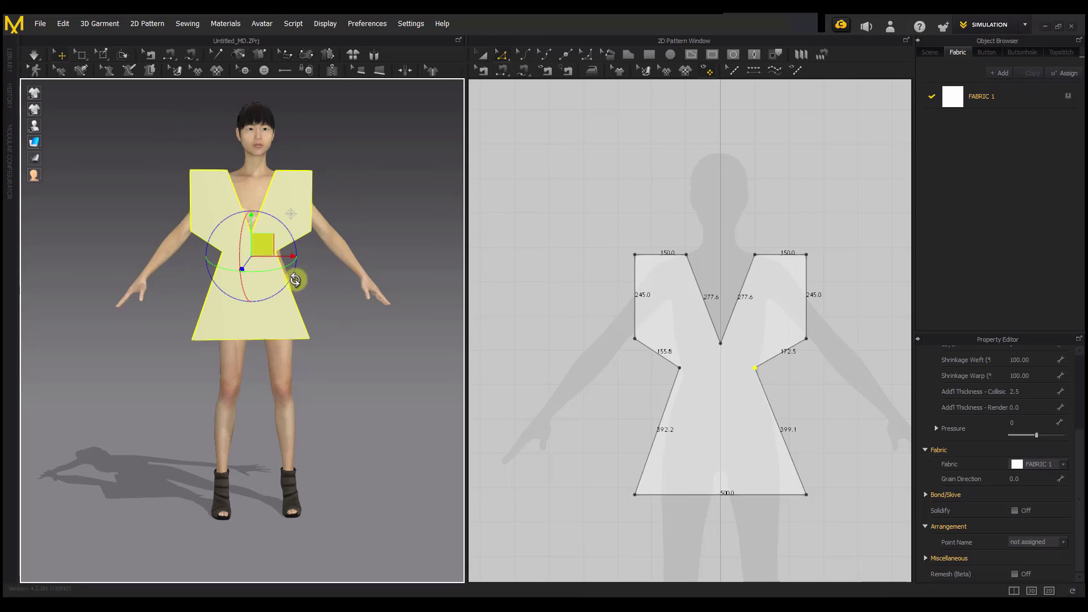
{"action": "scroll", "coordinate": [742, 387], "scroll_direction": "down", "scroll_amount": 5}
{"action": "scroll", "coordinate": [736, 391], "scroll_direction": "up", "scroll_amount": 4}
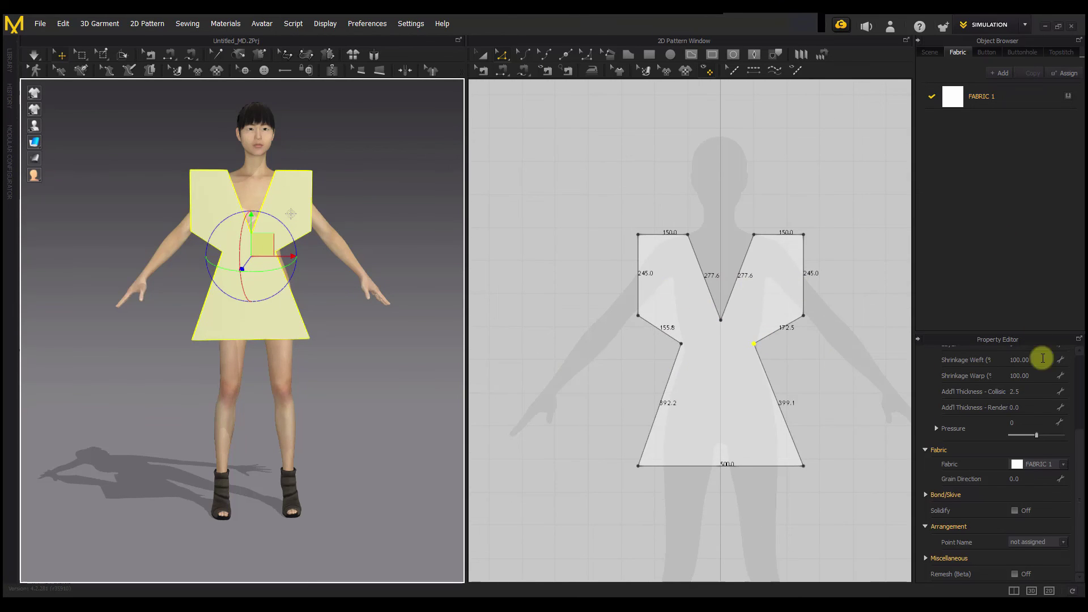
Copy the front pattern and Mirror Paste it just right of the original
{"action": "left_click", "coordinate": [482, 55]}
{"action": "left_click", "coordinate": [706, 300]}
{"action": "scroll", "coordinate": [709, 322], "scroll_direction": "down", "scroll_amount": 4}
{"action": "scroll", "coordinate": [715, 340], "scroll_direction": "up", "scroll_amount": 3}
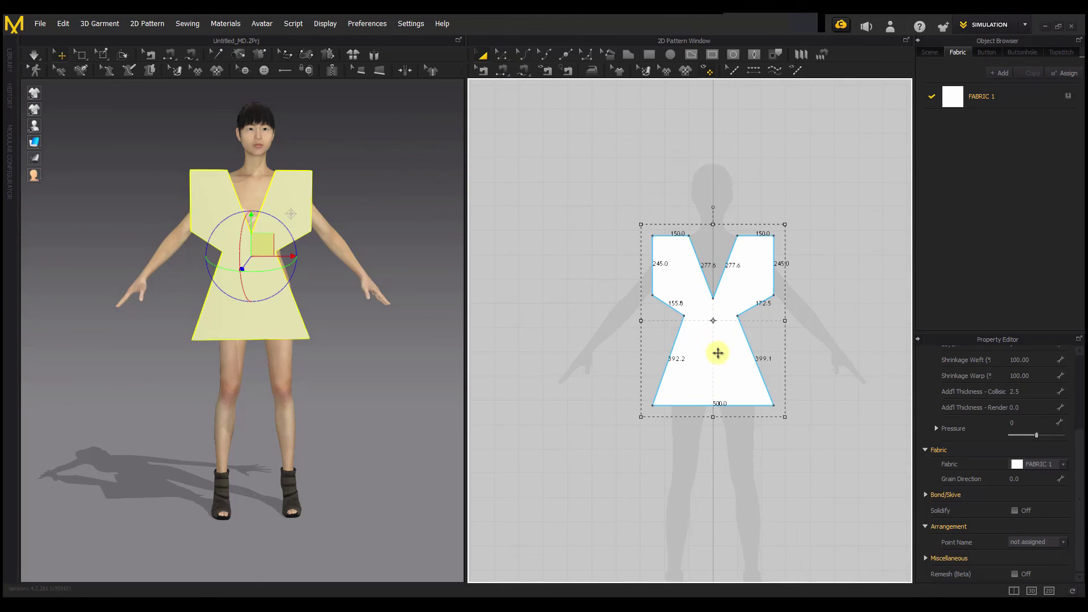
{"action": "right_click", "coordinate": [713, 345]}
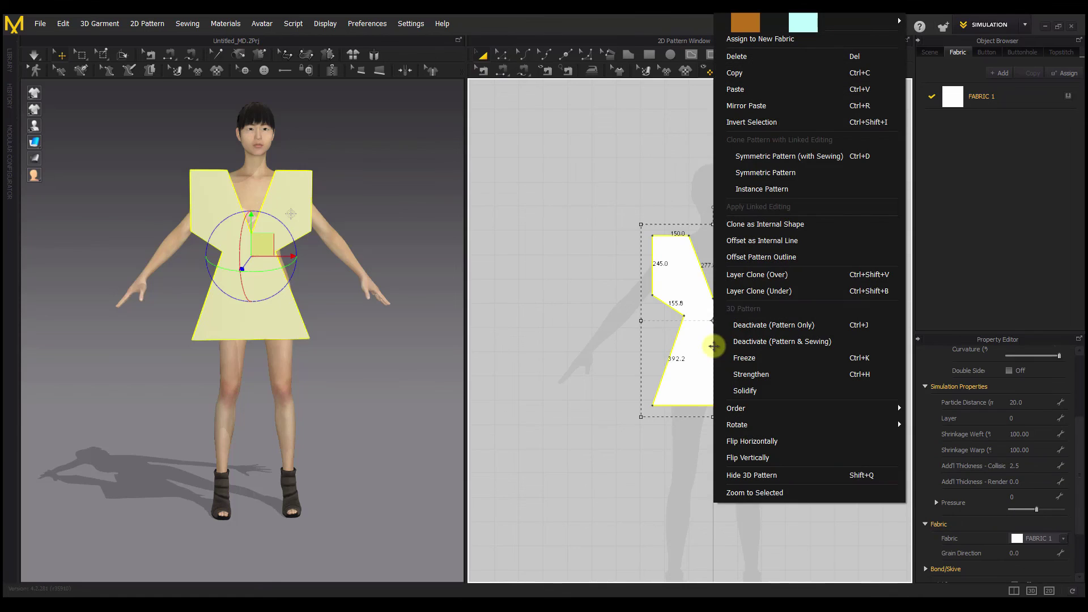
{"action": "left_click", "coordinate": [705, 68]}
{"action": "scroll", "coordinate": [636, 340], "scroll_direction": "down", "scroll_amount": 2}
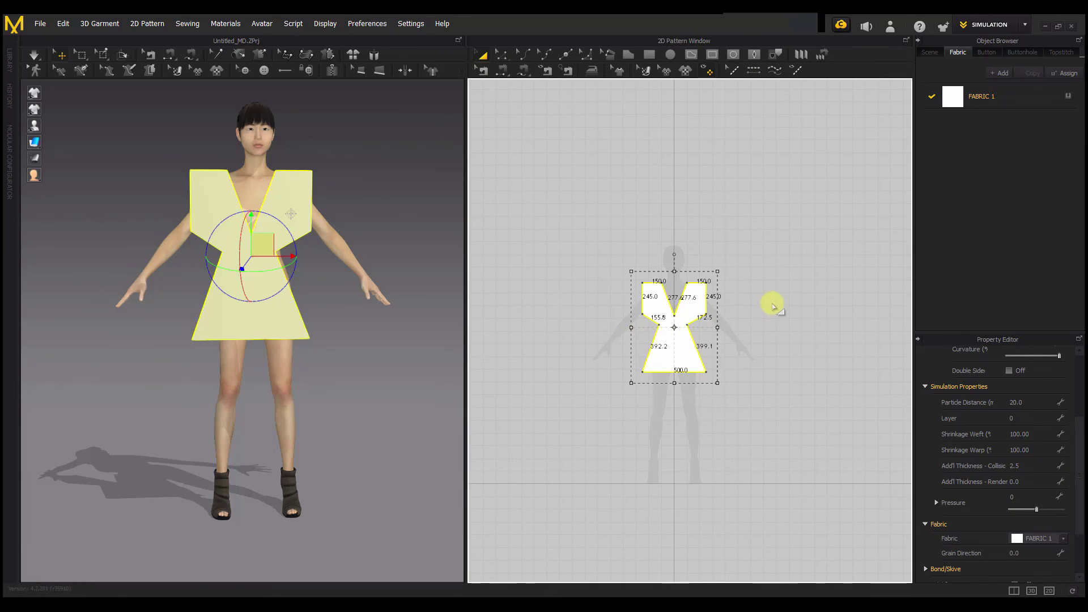
{"action": "right_click", "coordinate": [771, 383]}
{"action": "left_click", "coordinate": [773, 39]}
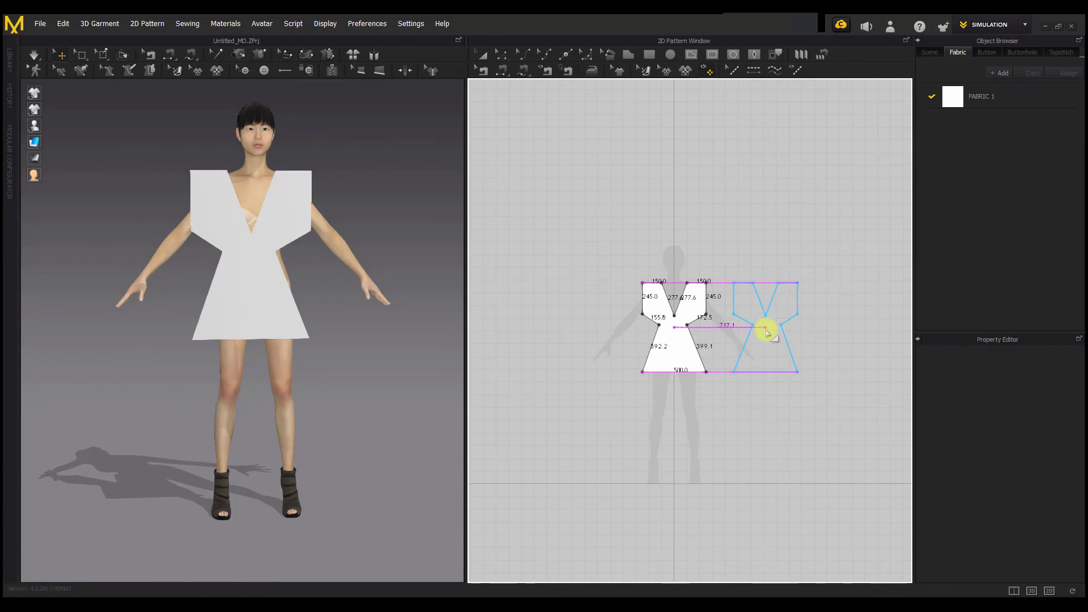
{"action": "left_click", "coordinate": [766, 329]}
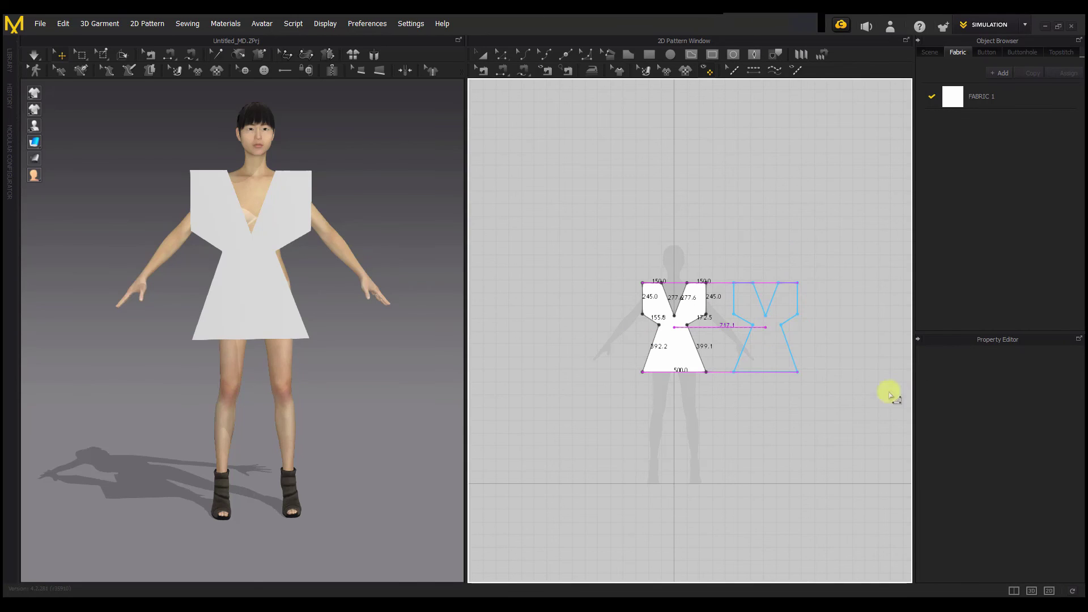
{"action": "scroll", "coordinate": [318, 228], "scroll_direction": "down", "scroll_amount": 2}
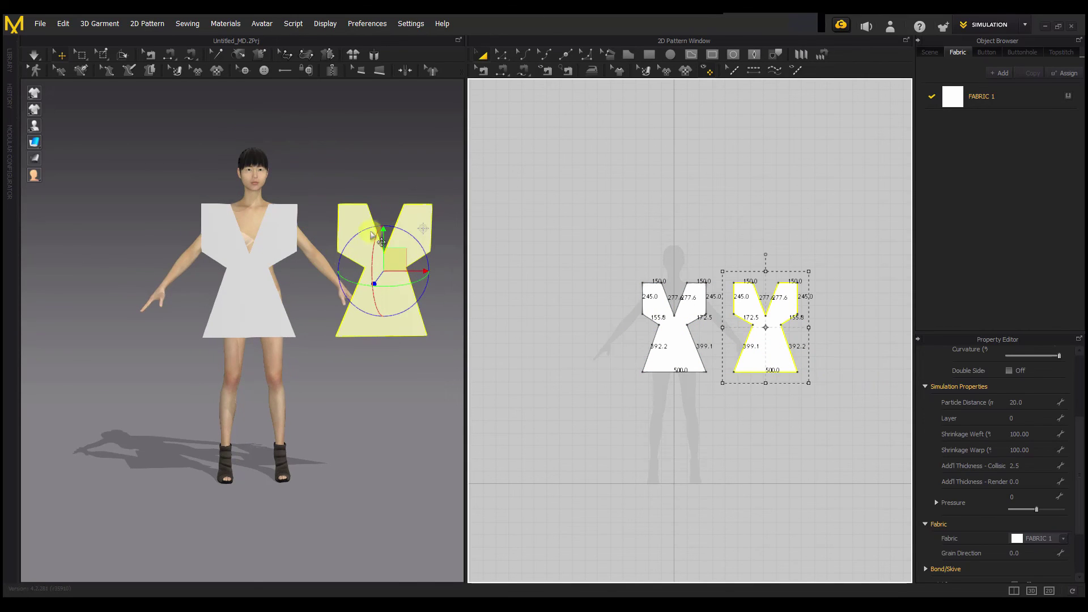
Slide the mirrored copy behind the avatar and rotate it to face the back, undoing an overshoot
{"action": "right_click_drag", "start_coordinate": [396, 165], "coordinate": [284, 223]}
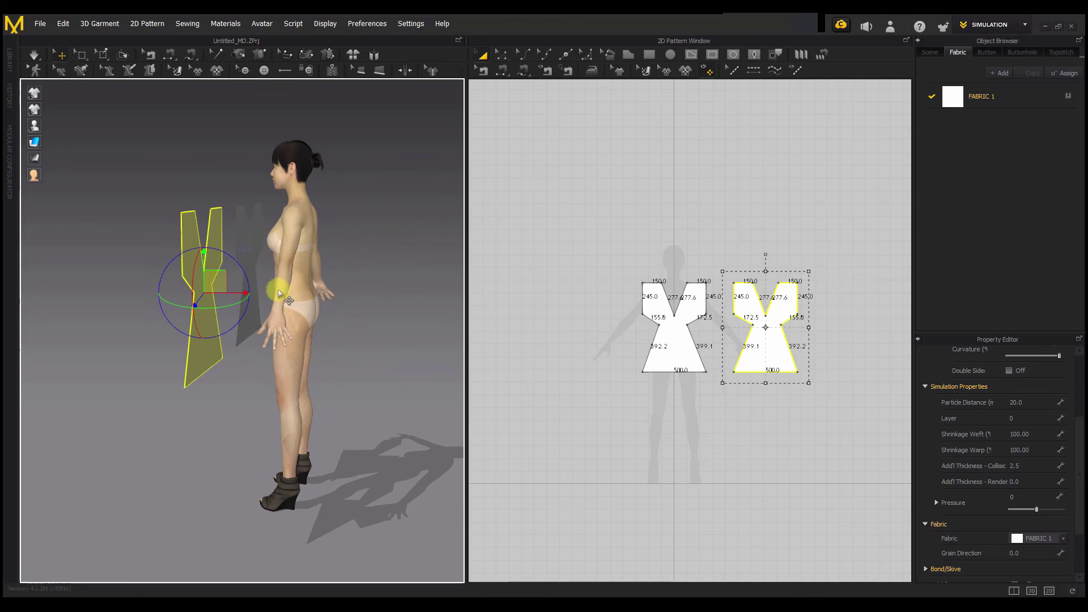
{"action": "left_click_drag", "start_coordinate": [243, 291], "coordinate": [353, 303]}
{"action": "right_click_drag", "start_coordinate": [353, 303], "coordinate": [267, 299]}
{"action": "left_click_drag", "start_coordinate": [249, 322], "coordinate": [335, 335]}
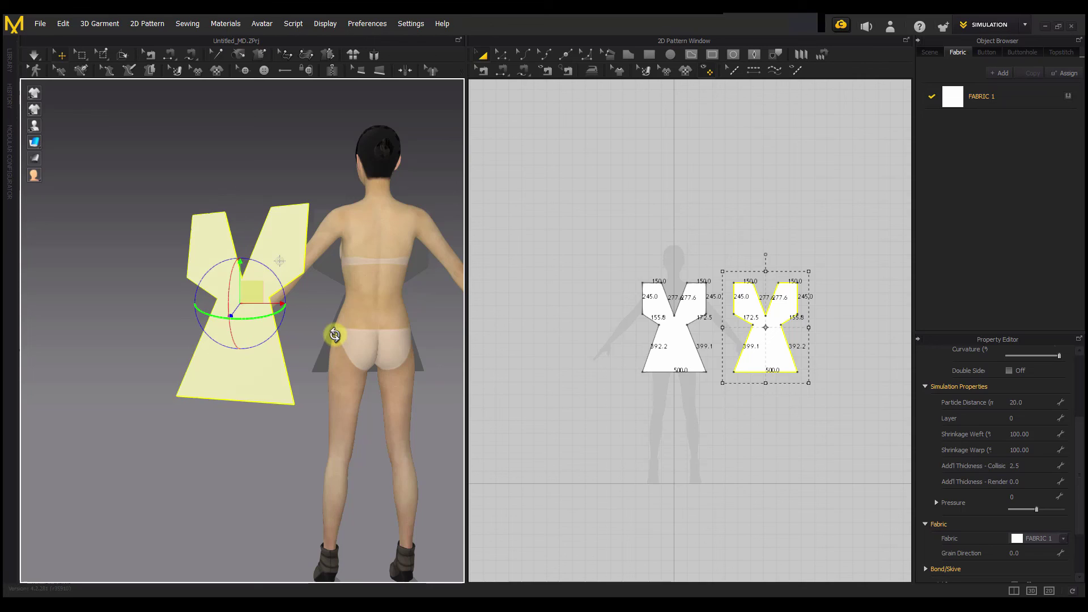
{"action": "left_click_drag", "start_coordinate": [334, 335], "coordinate": [266, 335]}
{"action": "key", "text": "ctrl+z"}
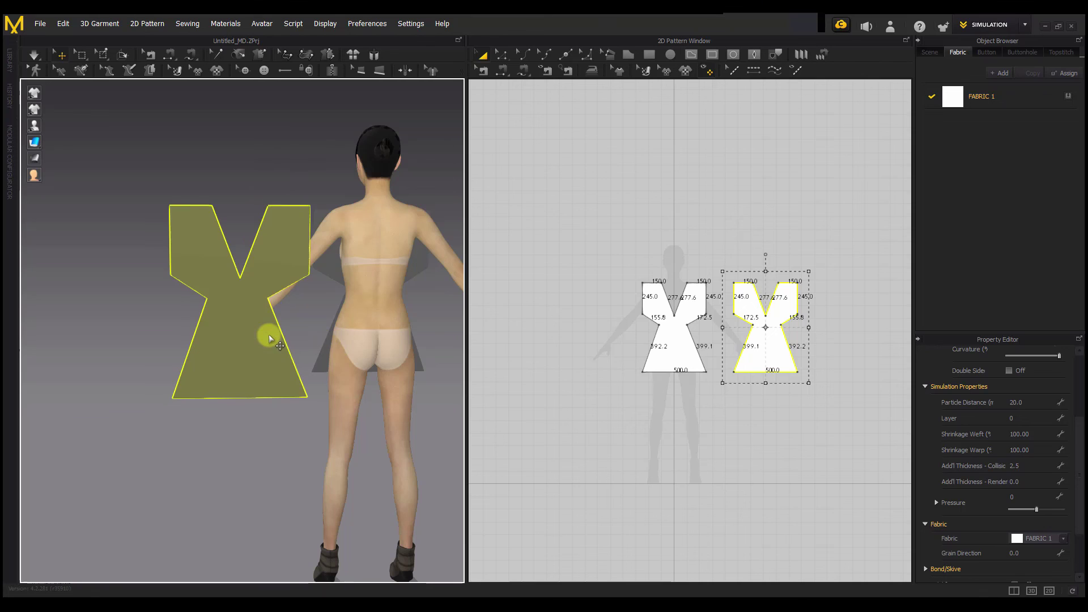
{"action": "right_click_drag", "start_coordinate": [236, 296], "coordinate": [217, 314]}
Apply Flip Normal to the back pattern in the 3D window
{"action": "right_click", "coordinate": [249, 325]}
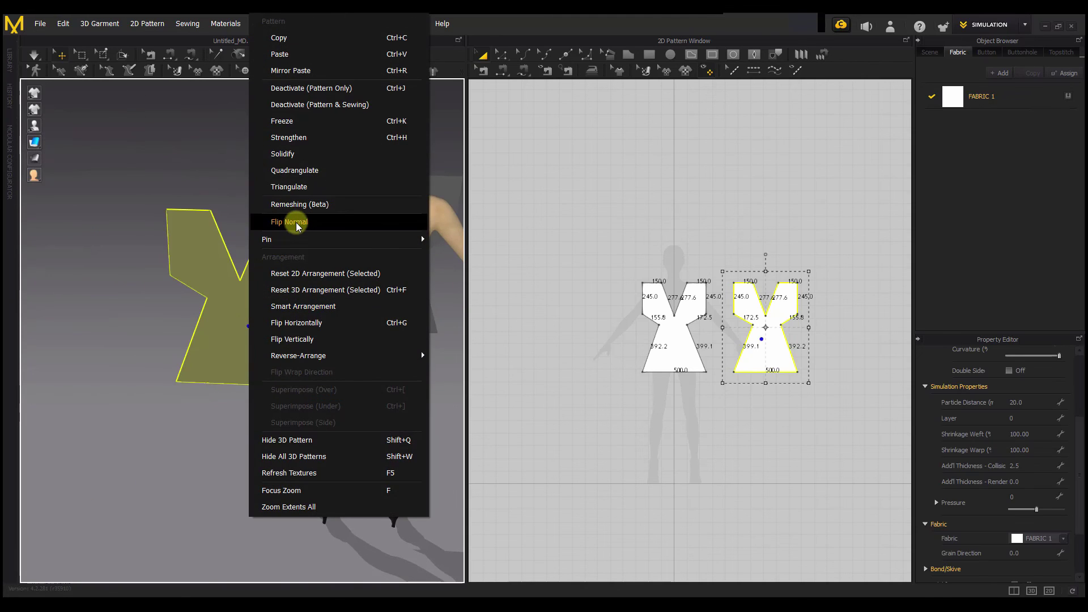
{"action": "left_click", "coordinate": [296, 222]}
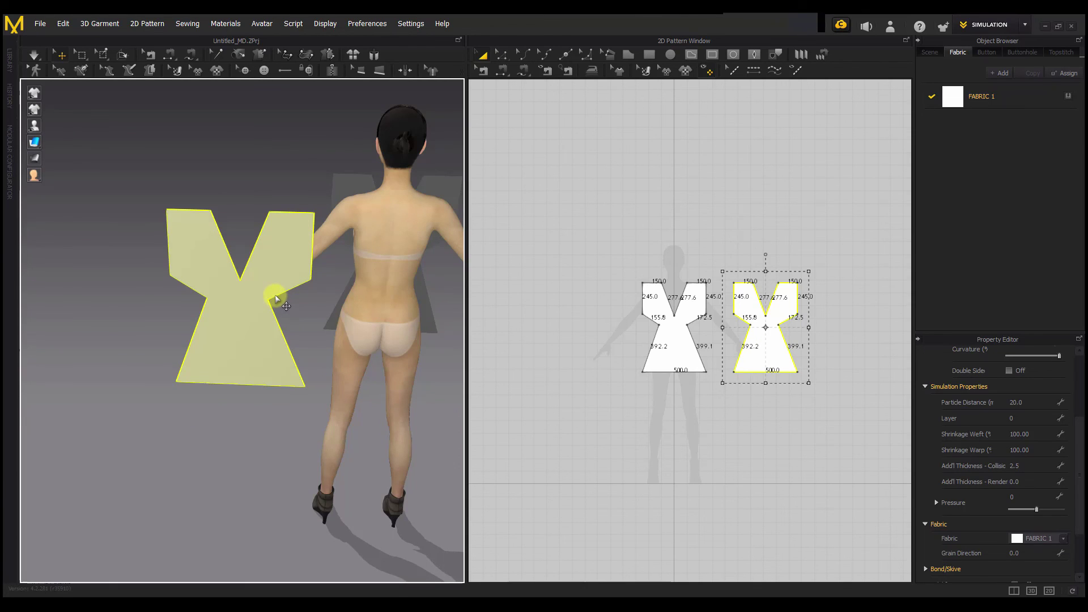
{"action": "scroll", "coordinate": [221, 314], "scroll_direction": "down", "scroll_amount": 3}
{"action": "scroll", "coordinate": [238, 290], "scroll_direction": "up", "scroll_amount": 3}
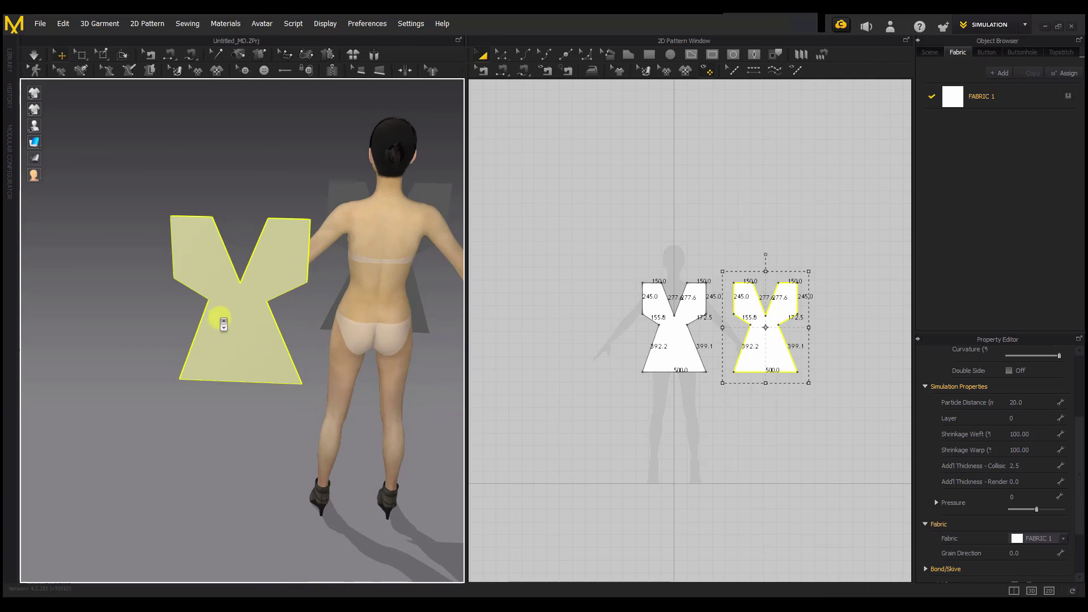
Orbit around the avatar to check the back piece from the side and front
{"action": "left_click", "coordinate": [238, 290]}
{"action": "mouse_move", "coordinate": [265, 284]}
{"action": "right_mouse_down"}
{"action": "mouse_move", "coordinate": [311, 294]}
{"action": "mouse_move", "coordinate": [323, 272]}
{"action": "mouse_move", "coordinate": [162, 272]}
{"action": "mouse_move", "coordinate": [209, 292]}
{"action": "mouse_move", "coordinate": [283, 275]}
{"action": "right_mouse_up"}
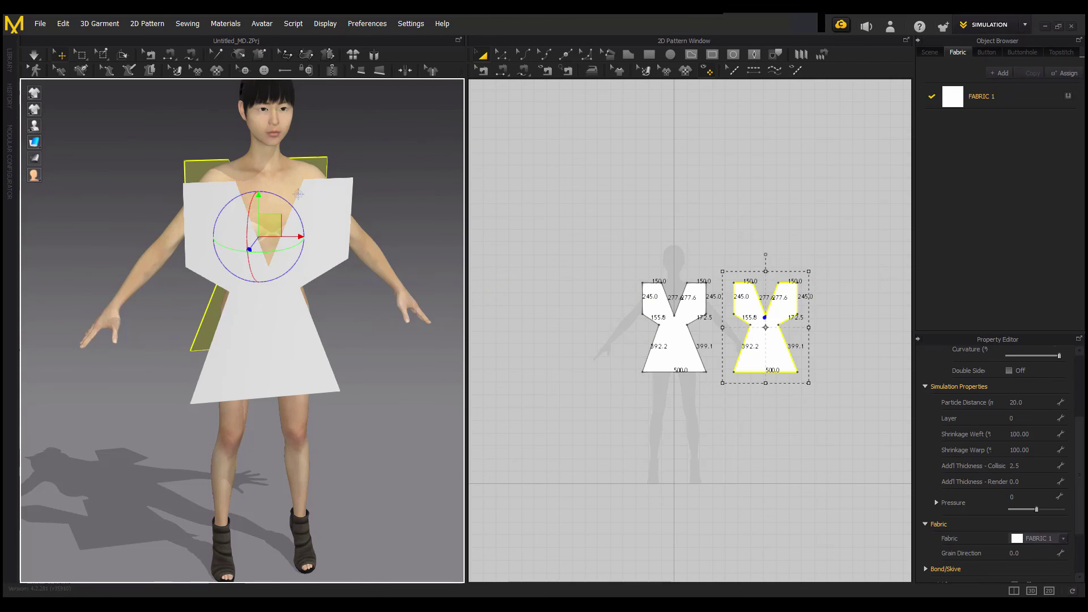
{"action": "key", "text": "2"}
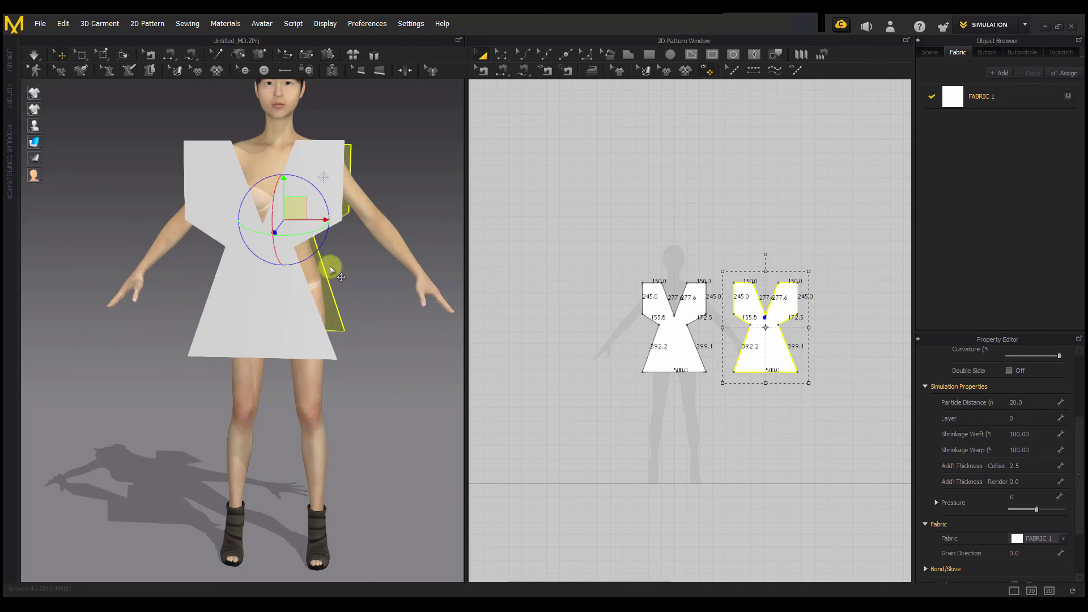
{"action": "left_click", "coordinate": [300, 249]}
{"action": "right_click_drag", "start_coordinate": [309, 256], "coordinate": [364, 308]}
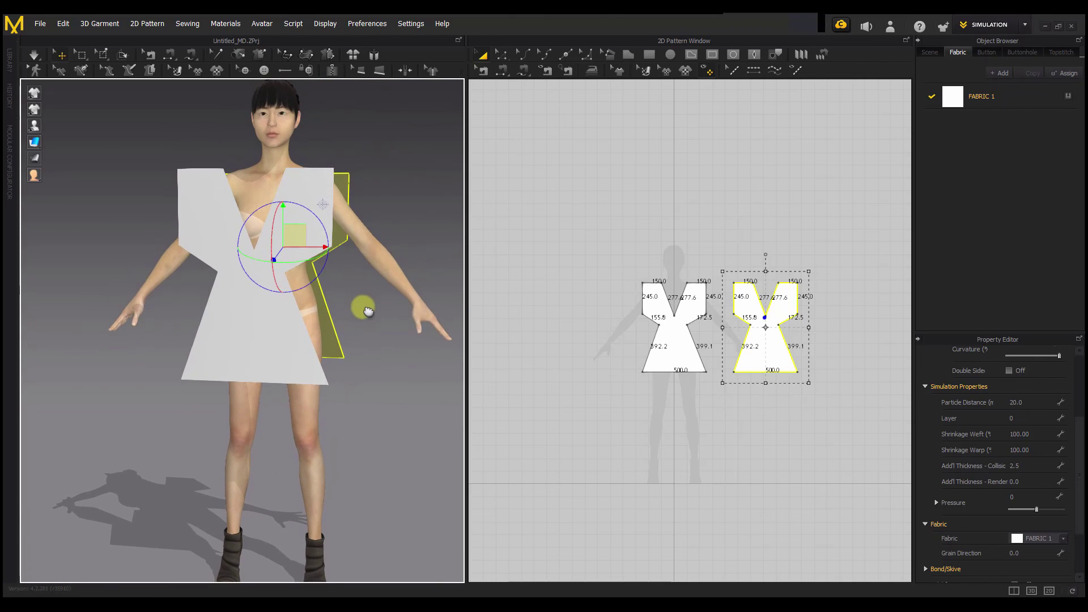
{"action": "right_click_drag", "start_coordinate": [231, 296], "coordinate": [303, 303]}
Switch the 3D camera to Front view and nudge the front piece right to centre it
{"action": "right_click", "coordinate": [329, 300]}
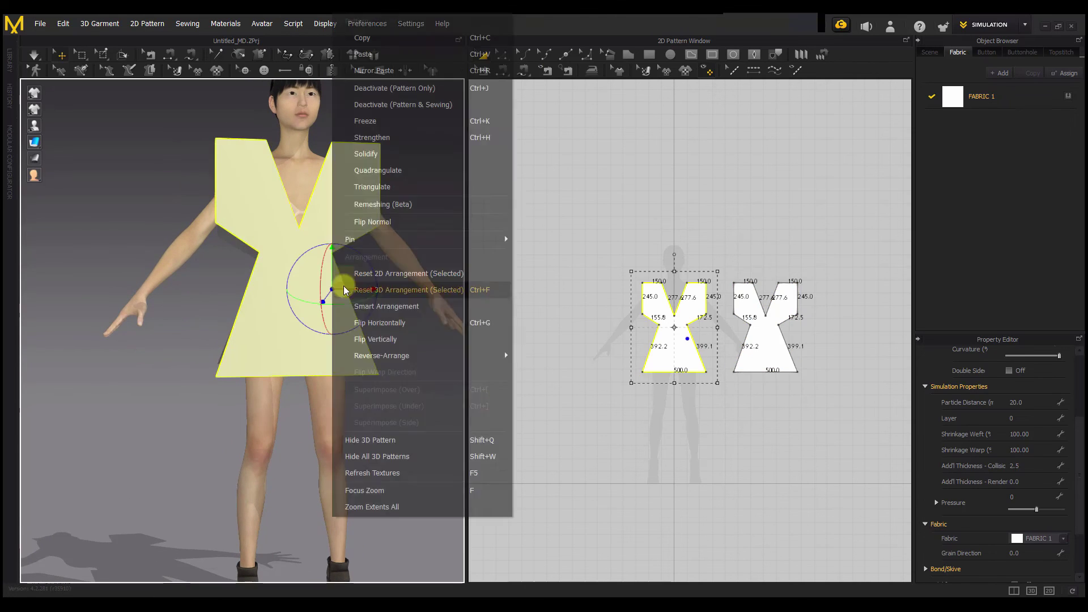
{"action": "left_click", "coordinate": [160, 184]}
{"action": "right_click", "coordinate": [162, 182]}
{"action": "left_click", "coordinate": [178, 190]}
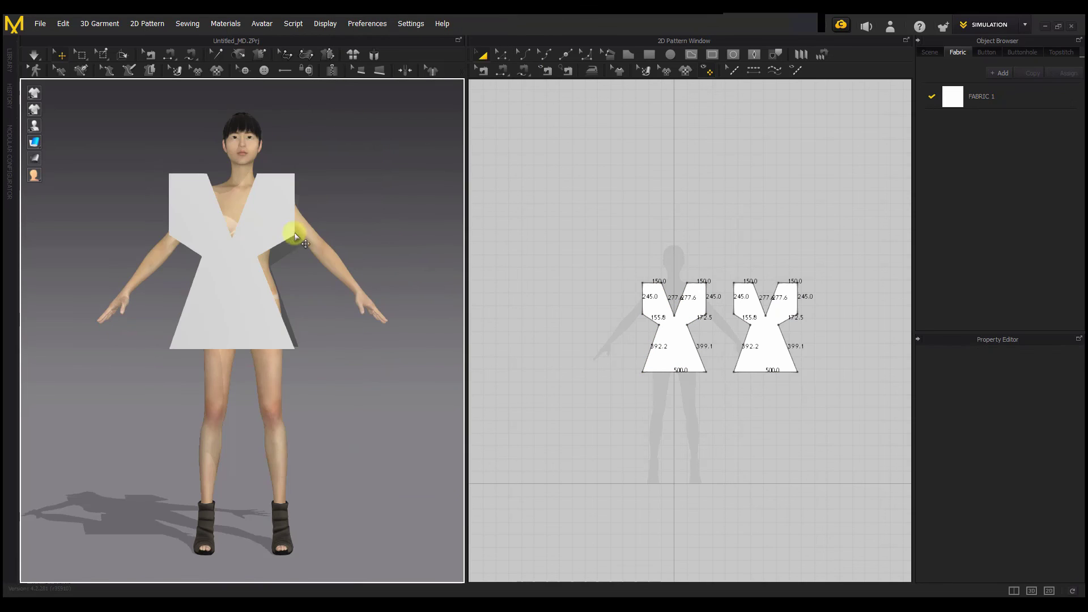
{"action": "left_click", "coordinate": [232, 286]}
{"action": "left_click_drag", "start_coordinate": [271, 282], "coordinate": [340, 296]}
{"action": "left_click", "coordinate": [828, 343]}
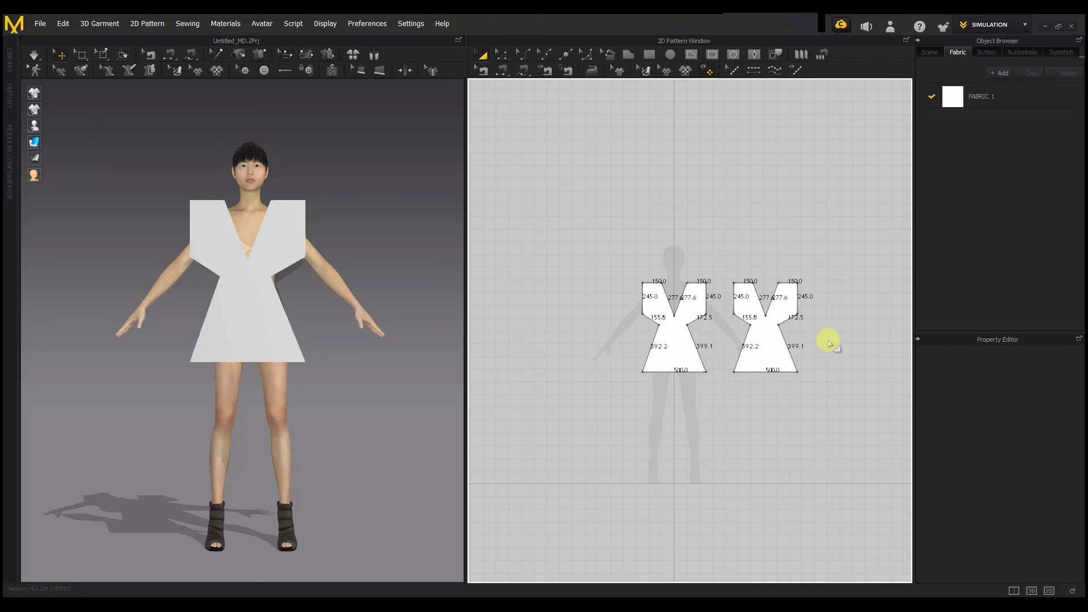